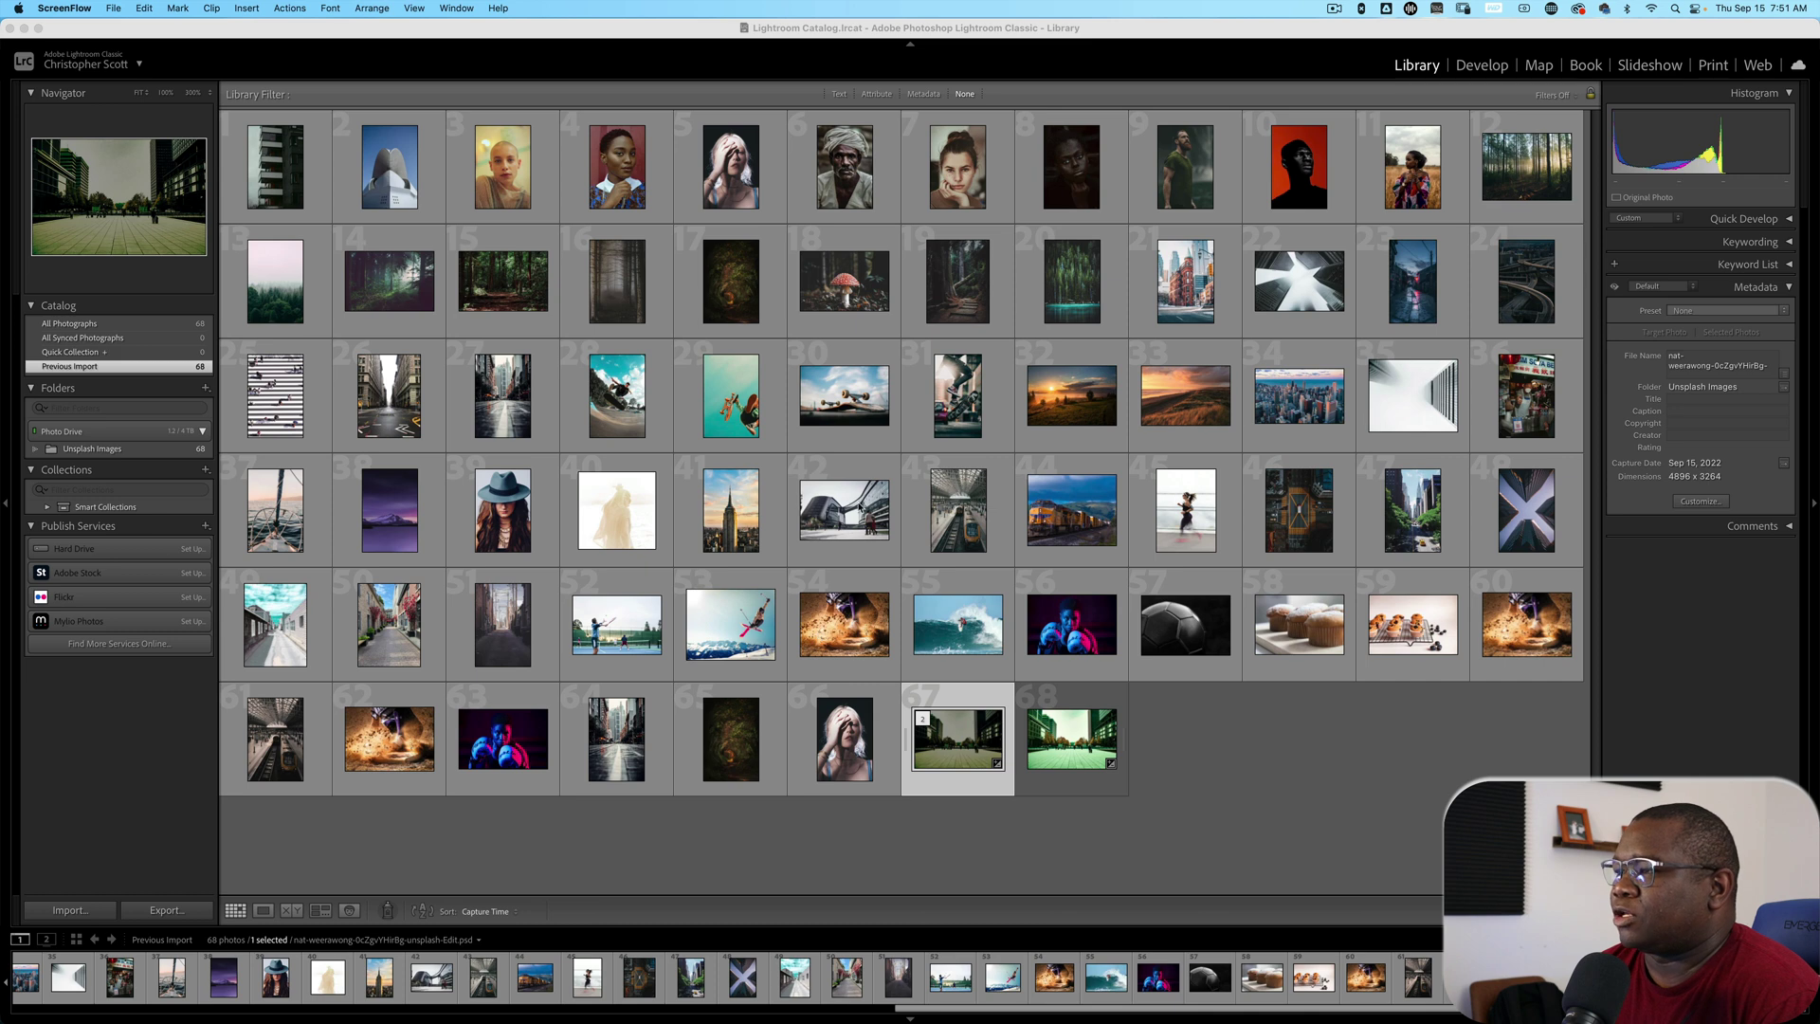
# Select photo 42 and show its Edit In submenu listing Photoshop 2022, ON1 Photo RAW 2022 and plug-ins
pyautogui.click(958, 740)
pyautogui.click(851, 517)
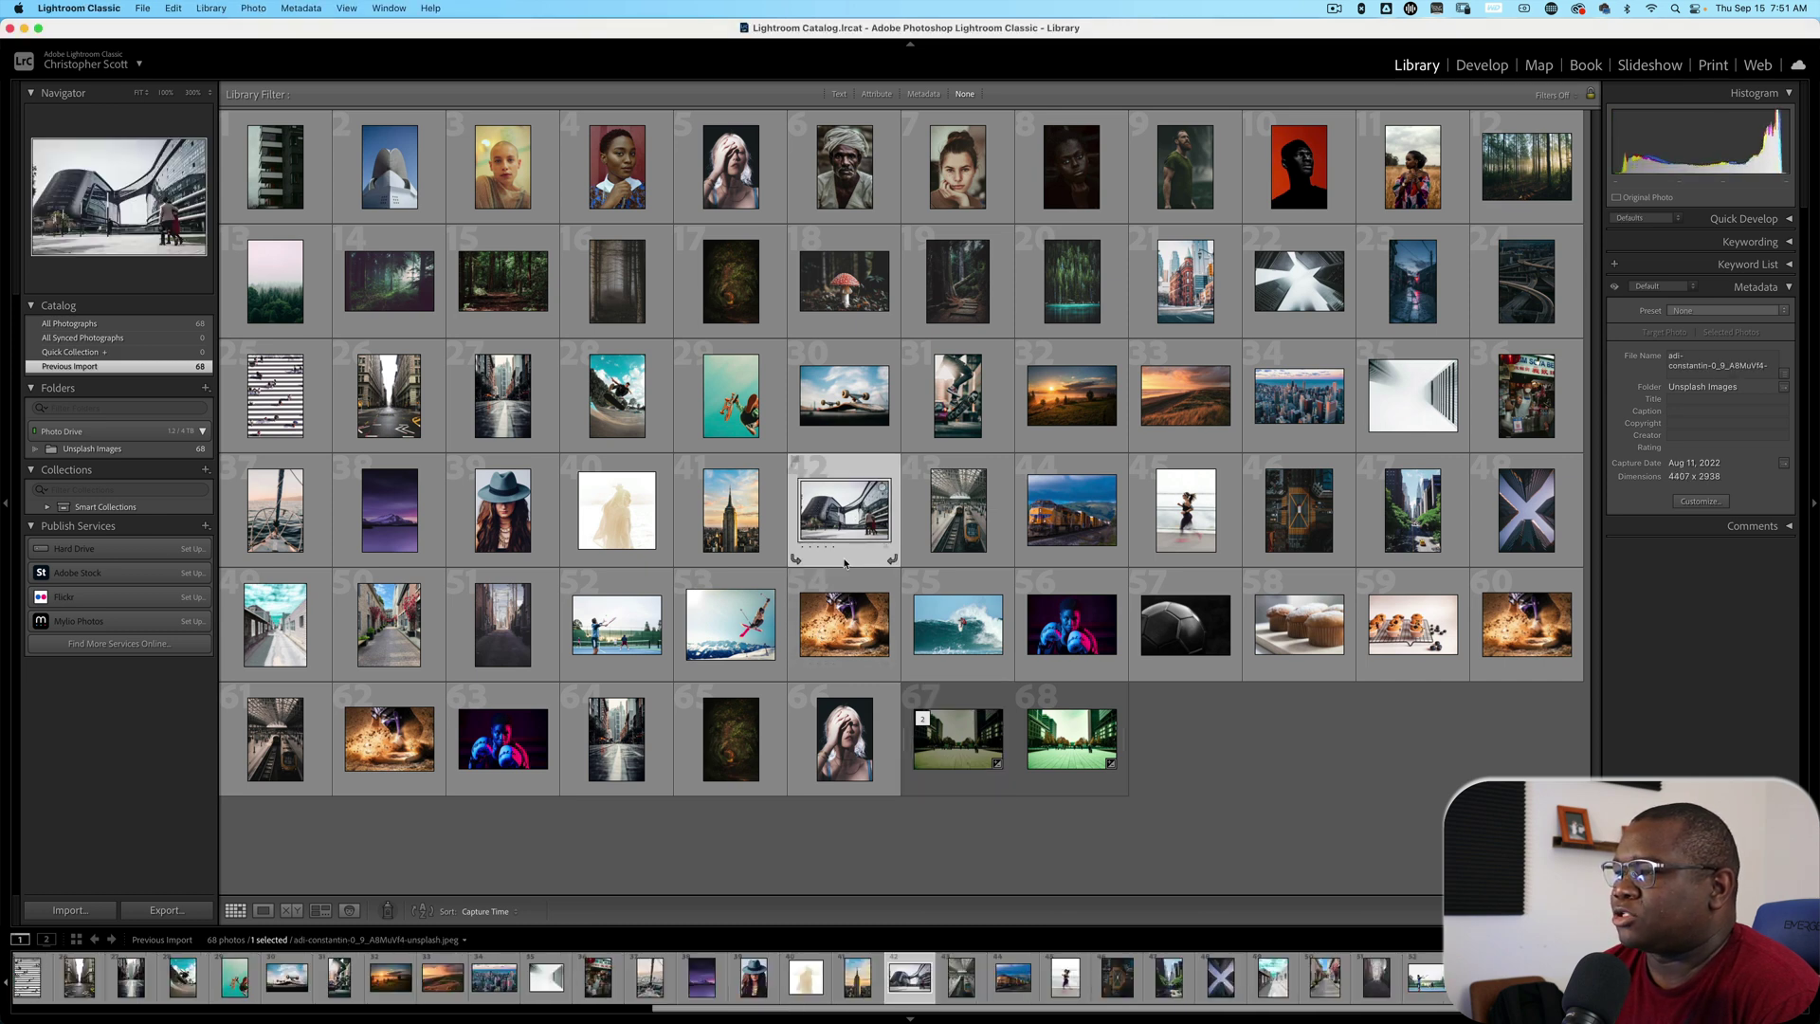
pyautogui.rightClick(844, 517)
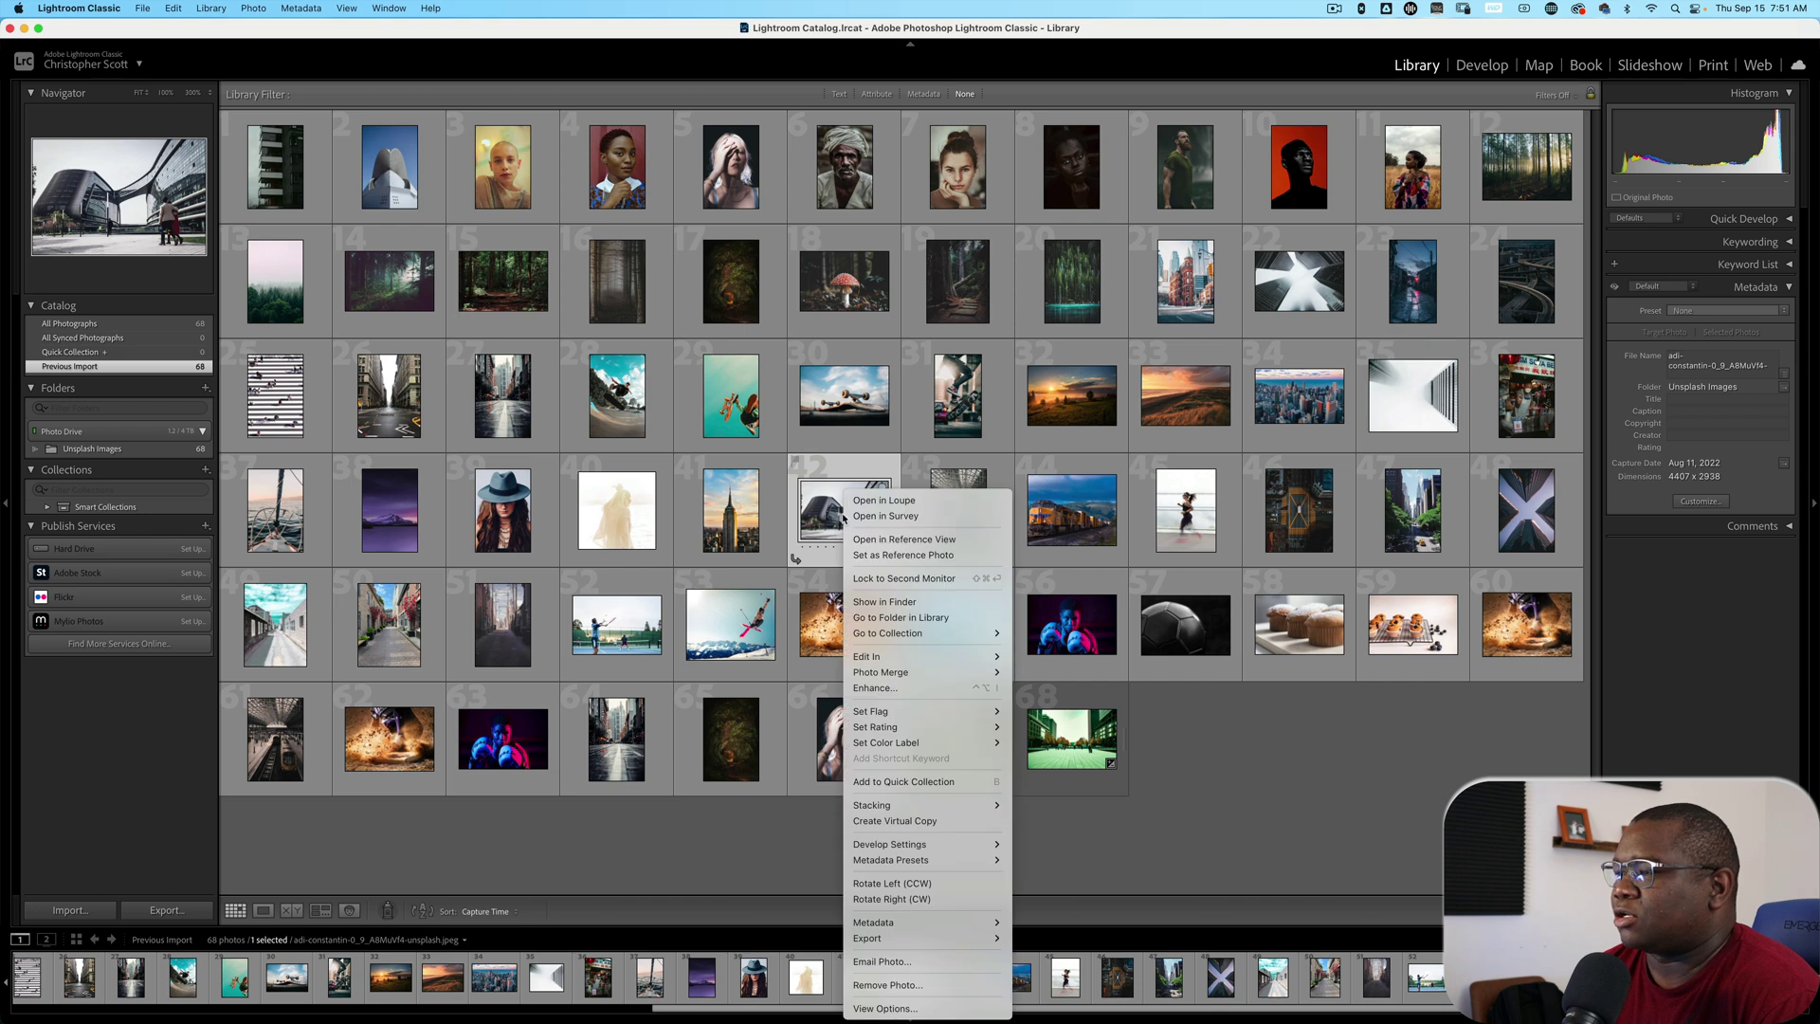
pyautogui.moveTo(927, 658)
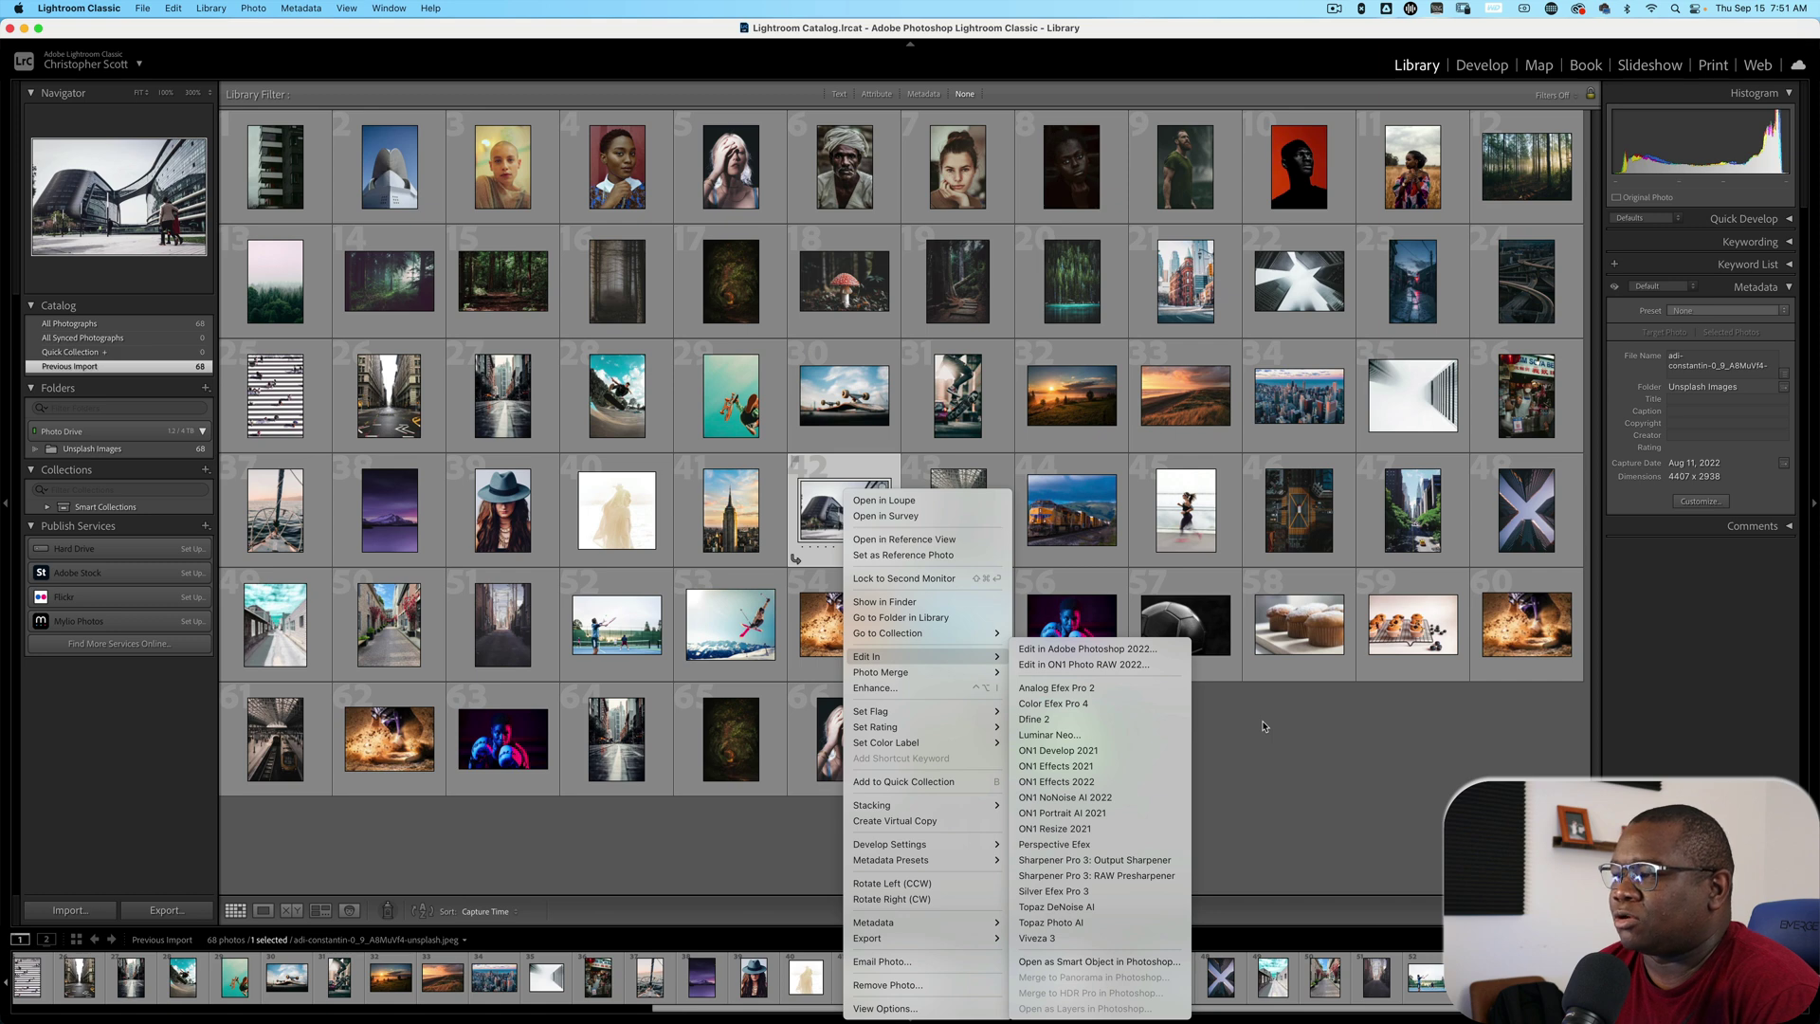
# Dismiss the context menu and open Preferences at the External Editing settings for ON1 Photo RAW 2022
pyautogui.click(1263, 726)
pyautogui.click(85, 9)
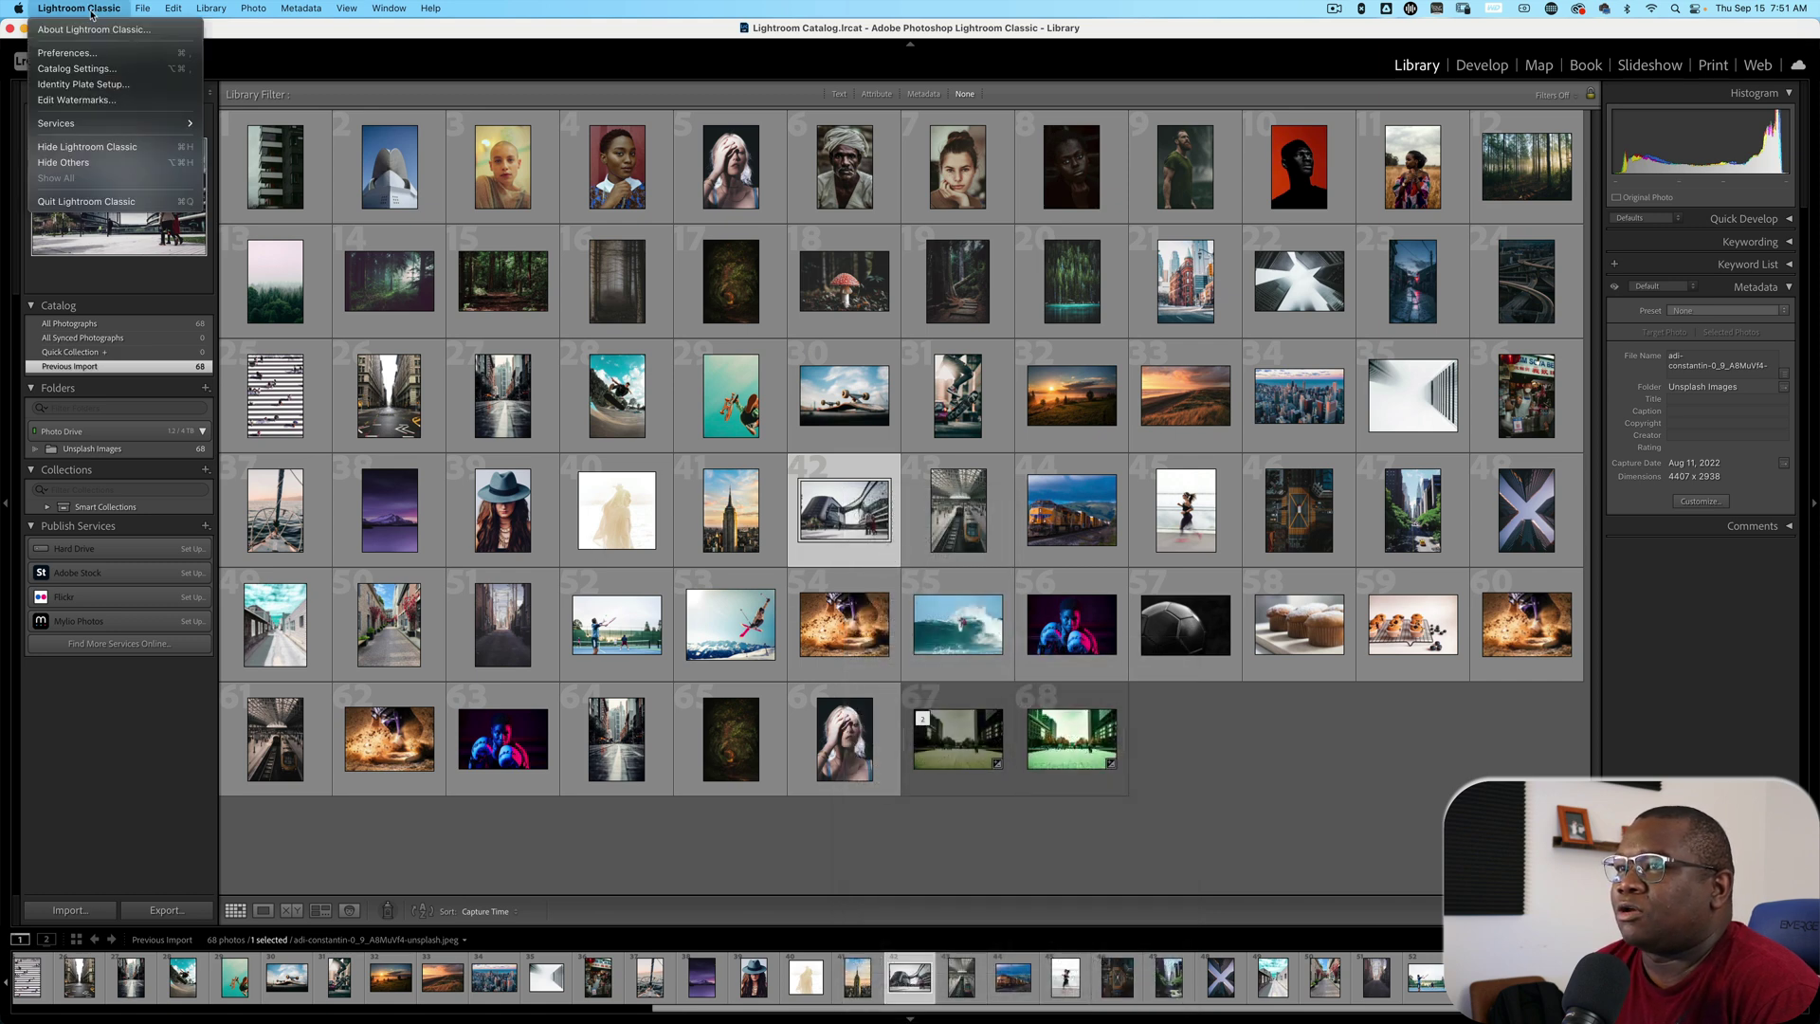
pyautogui.click(66, 53)
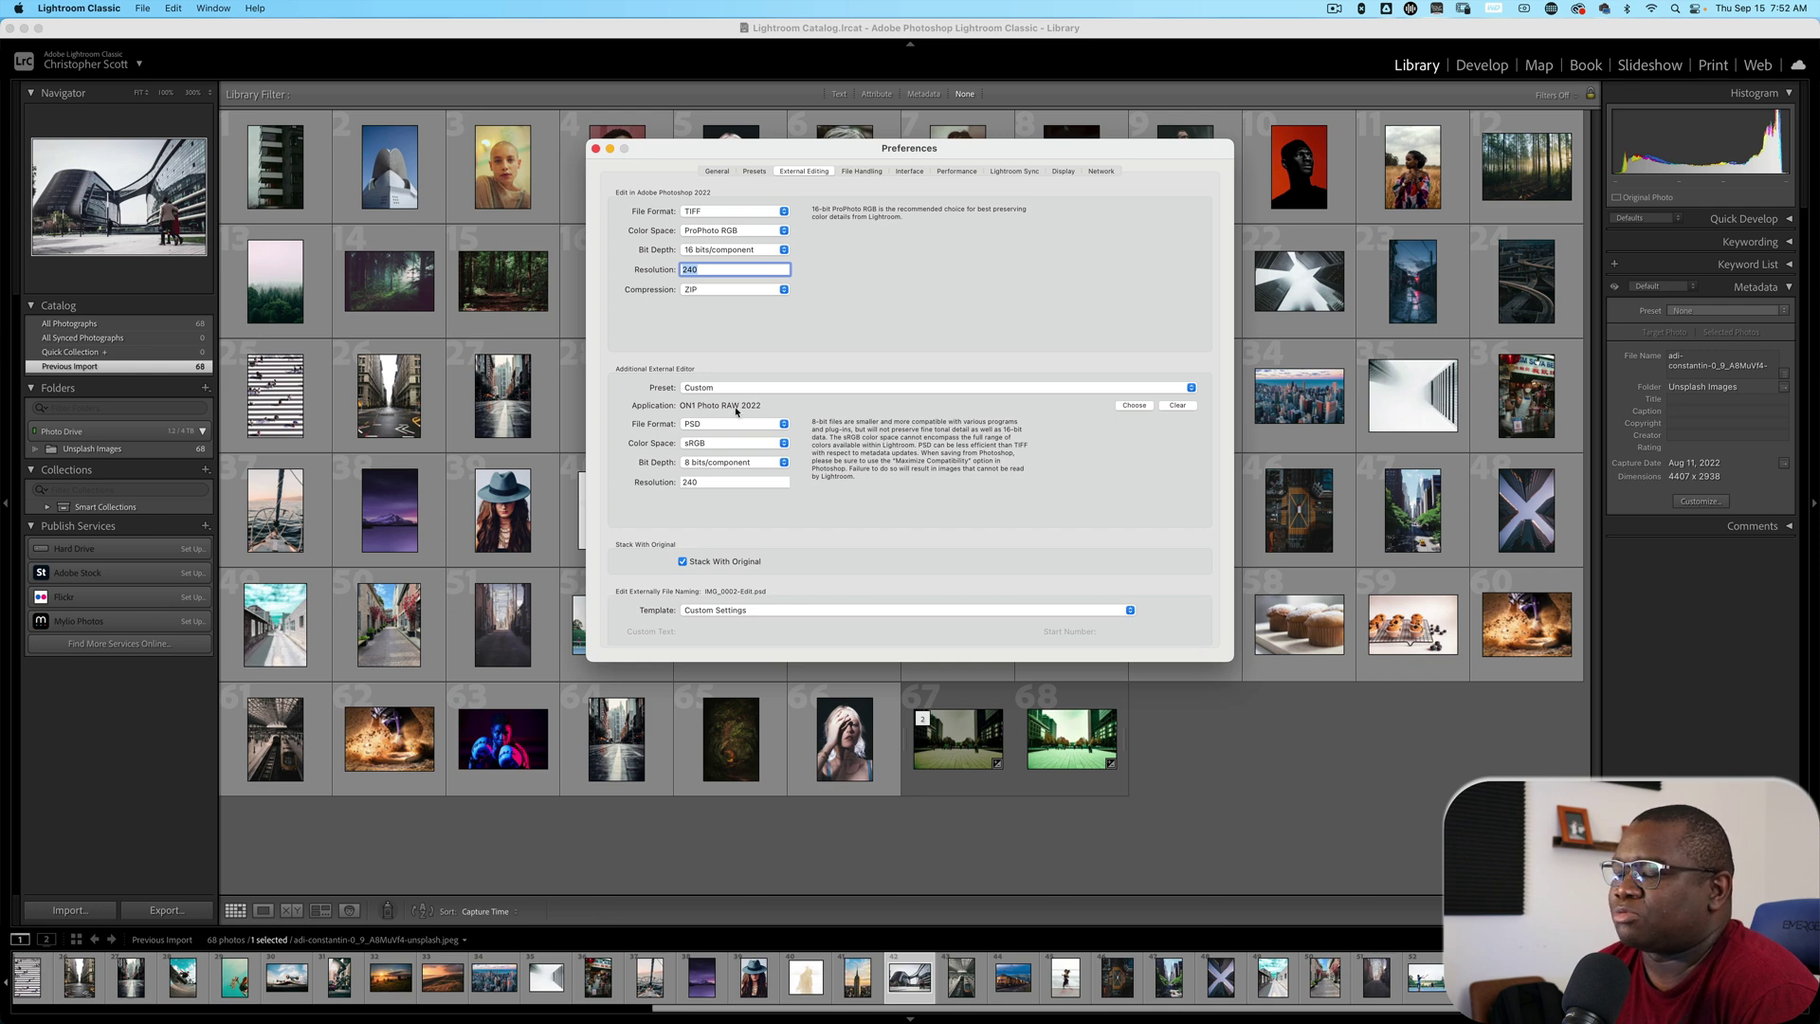
pyautogui.click(1132, 406)
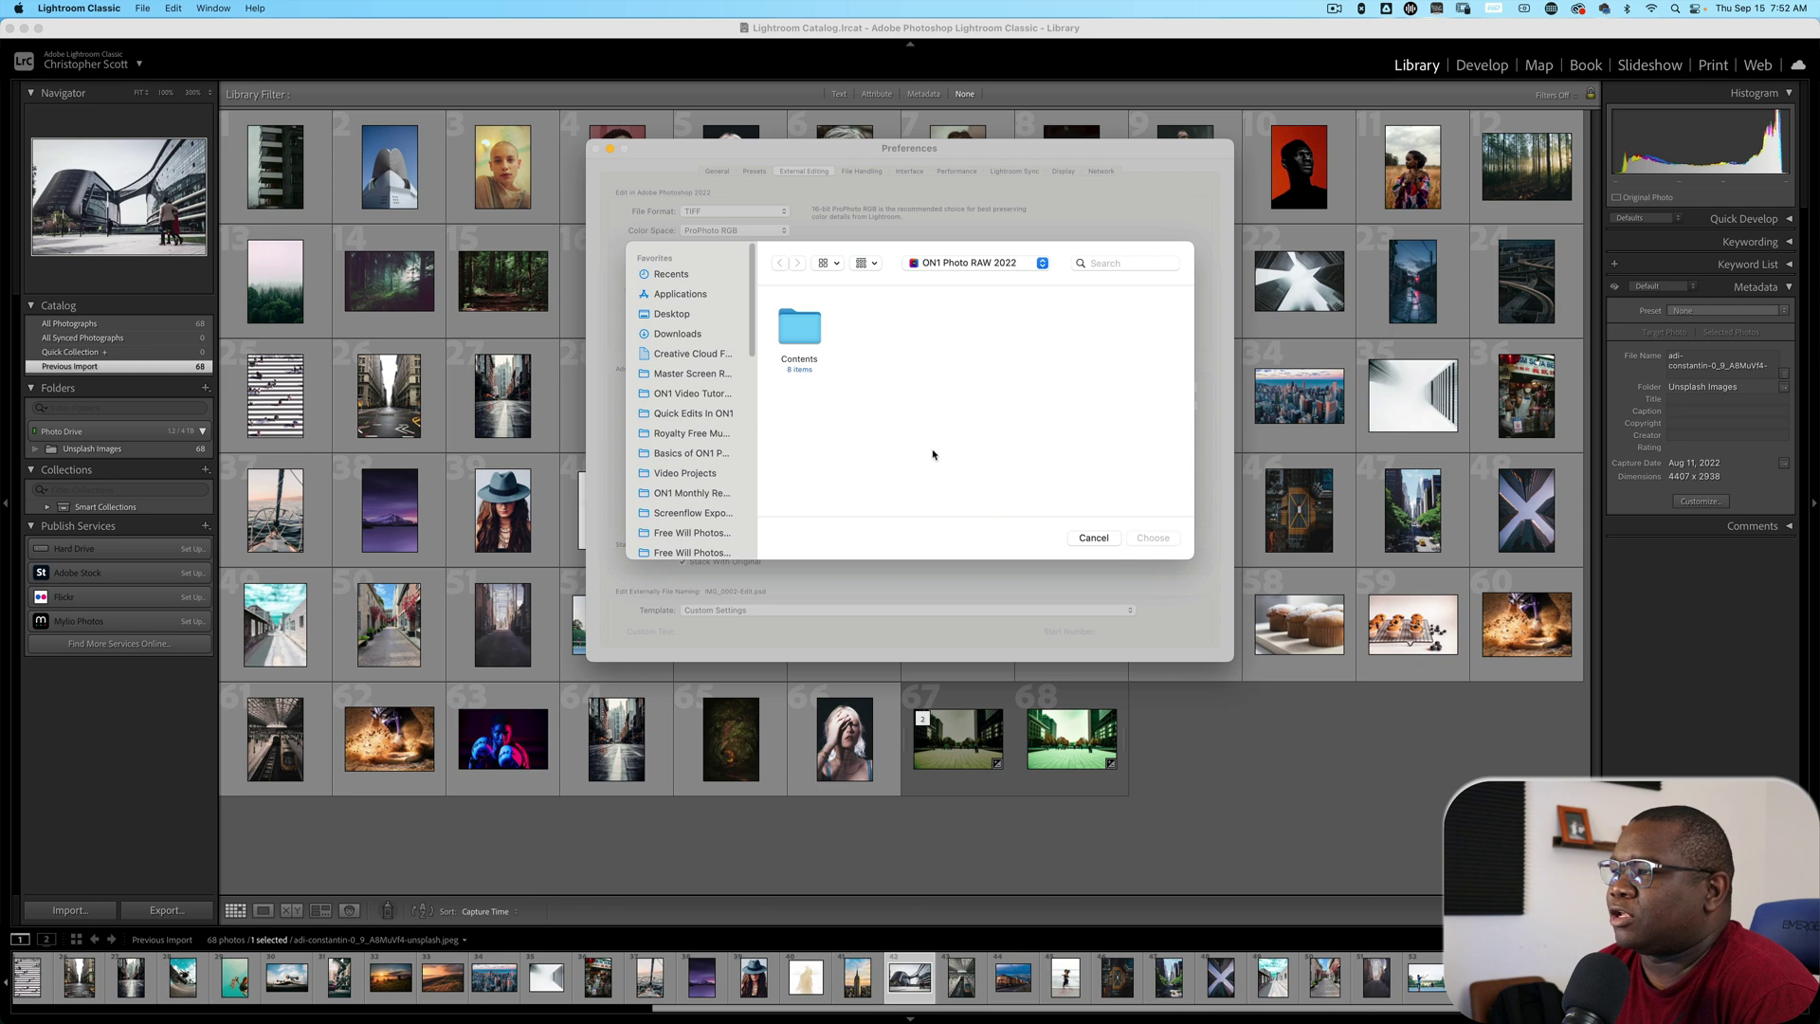
pyautogui.click(957, 264)
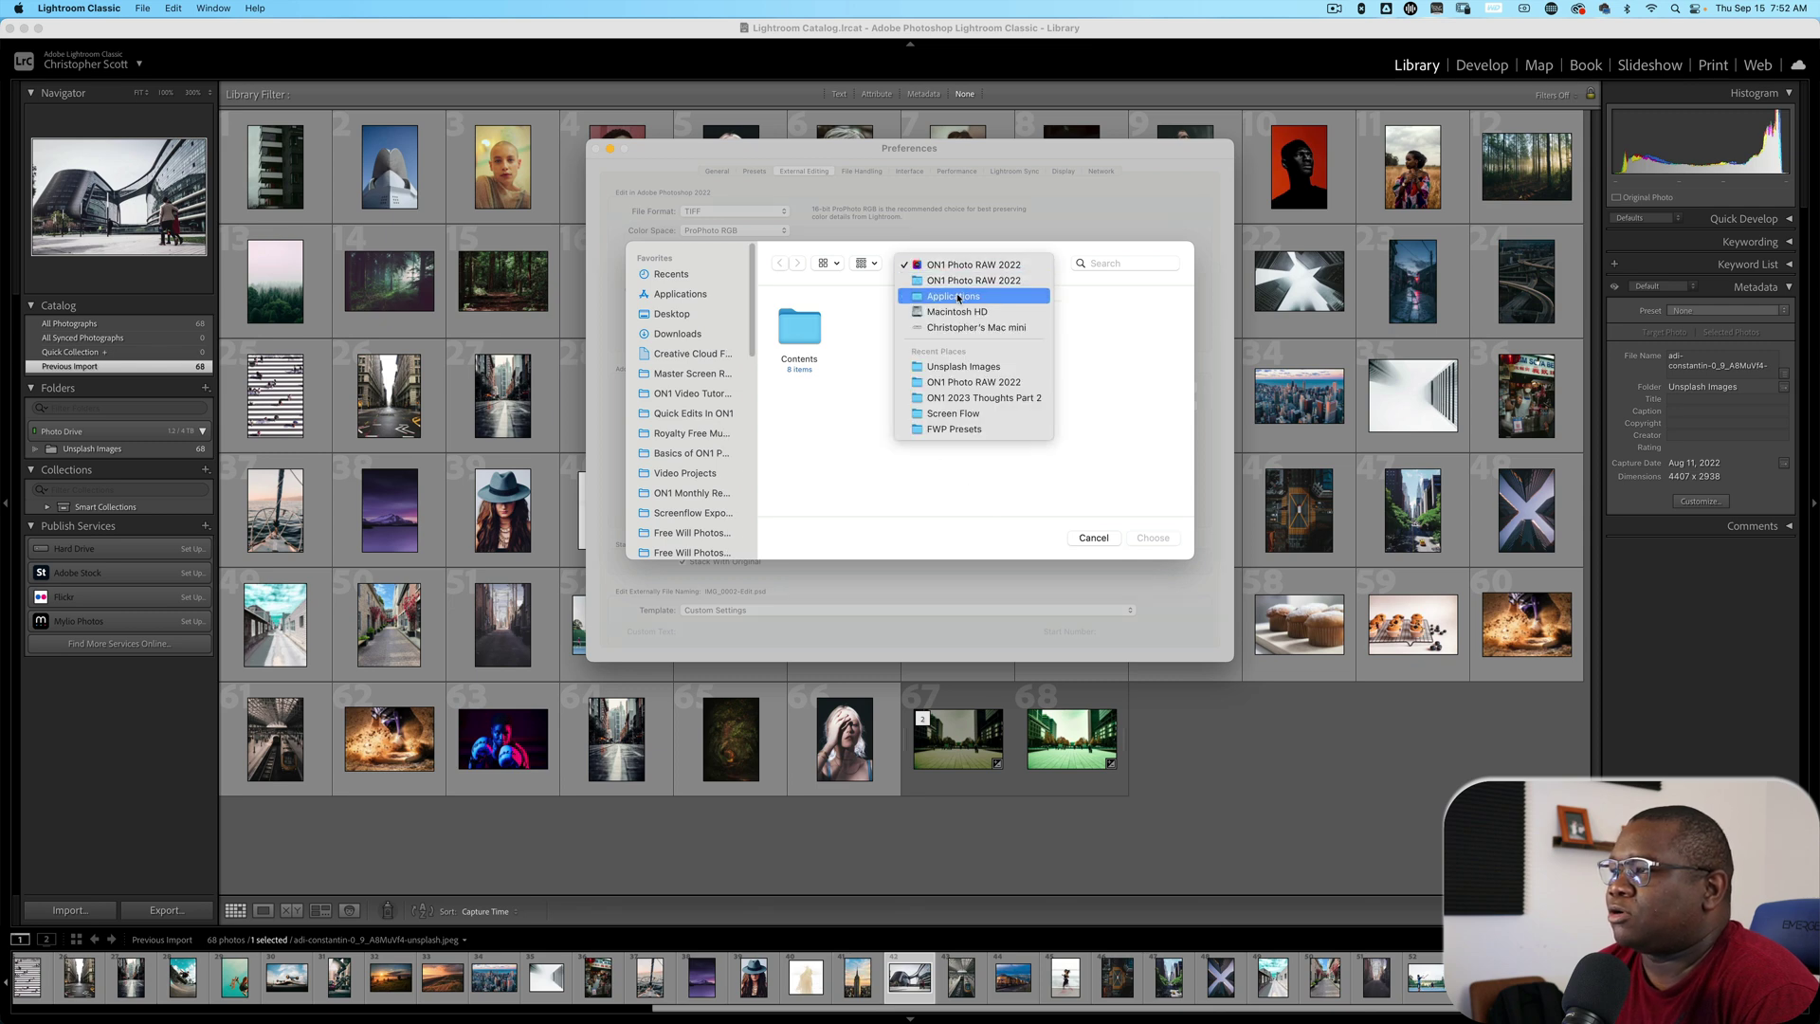
pyautogui.click(958, 296)
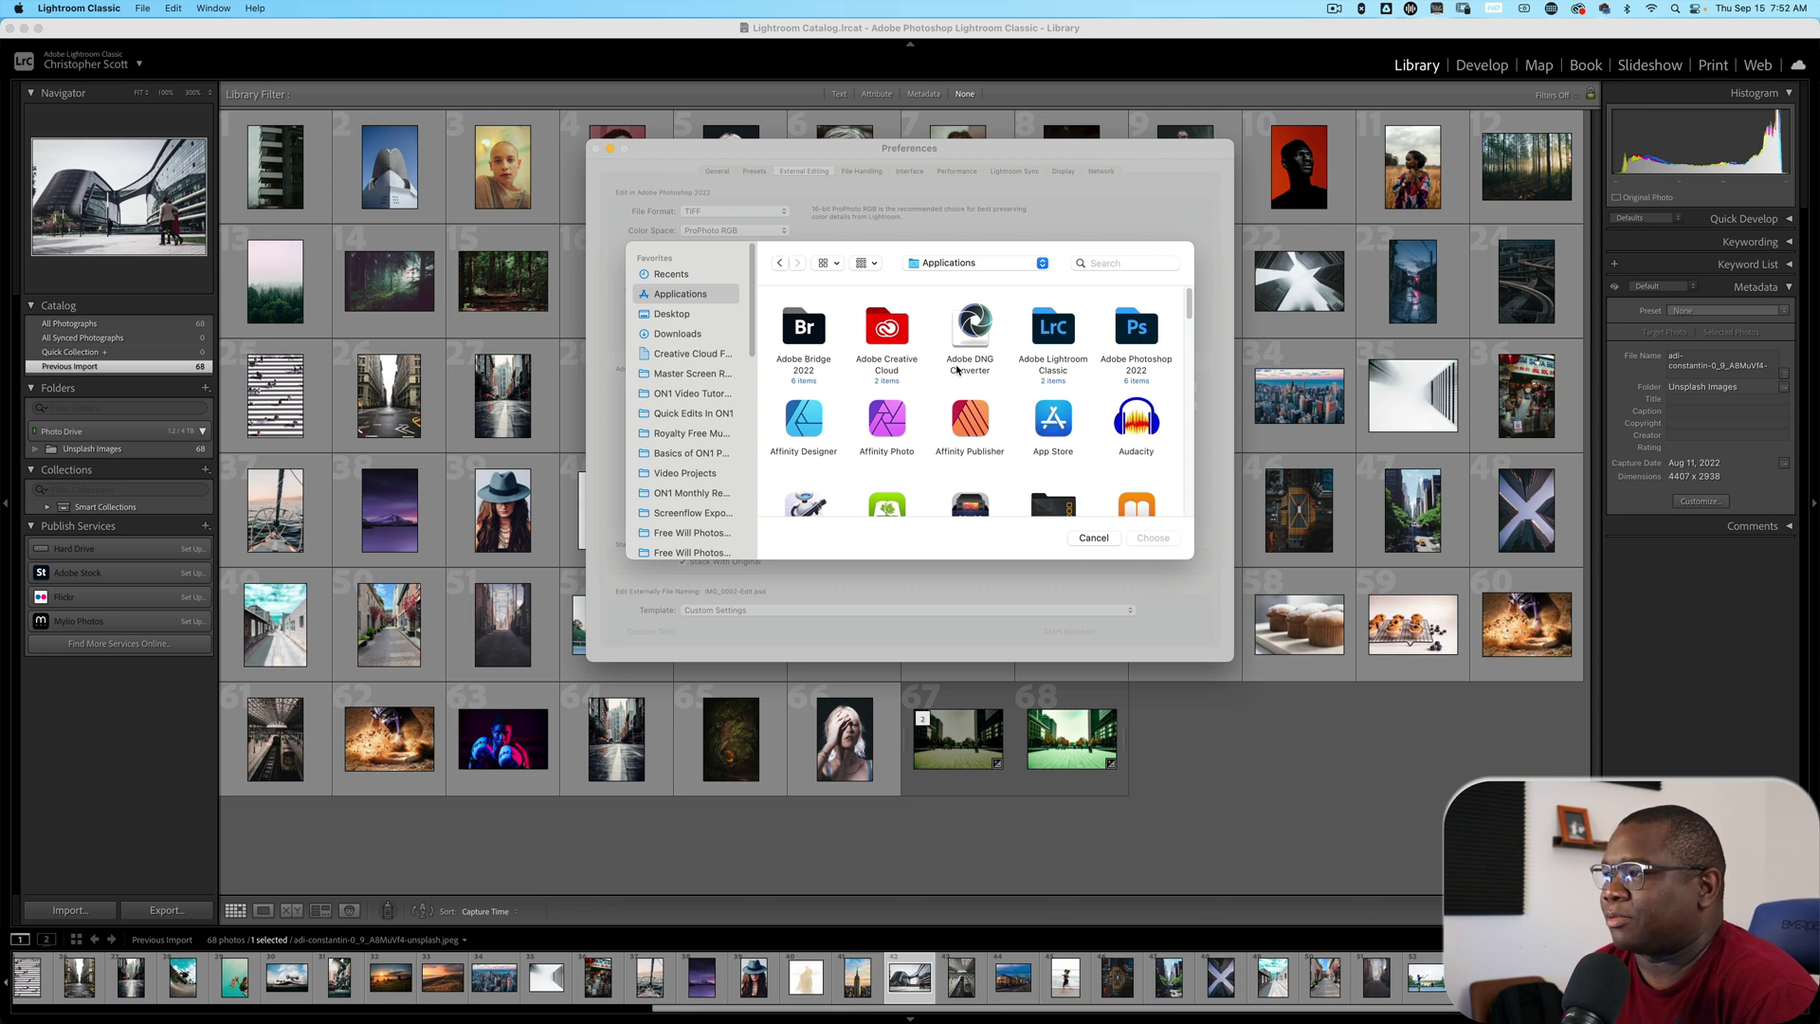
pyautogui.click(1085, 538)
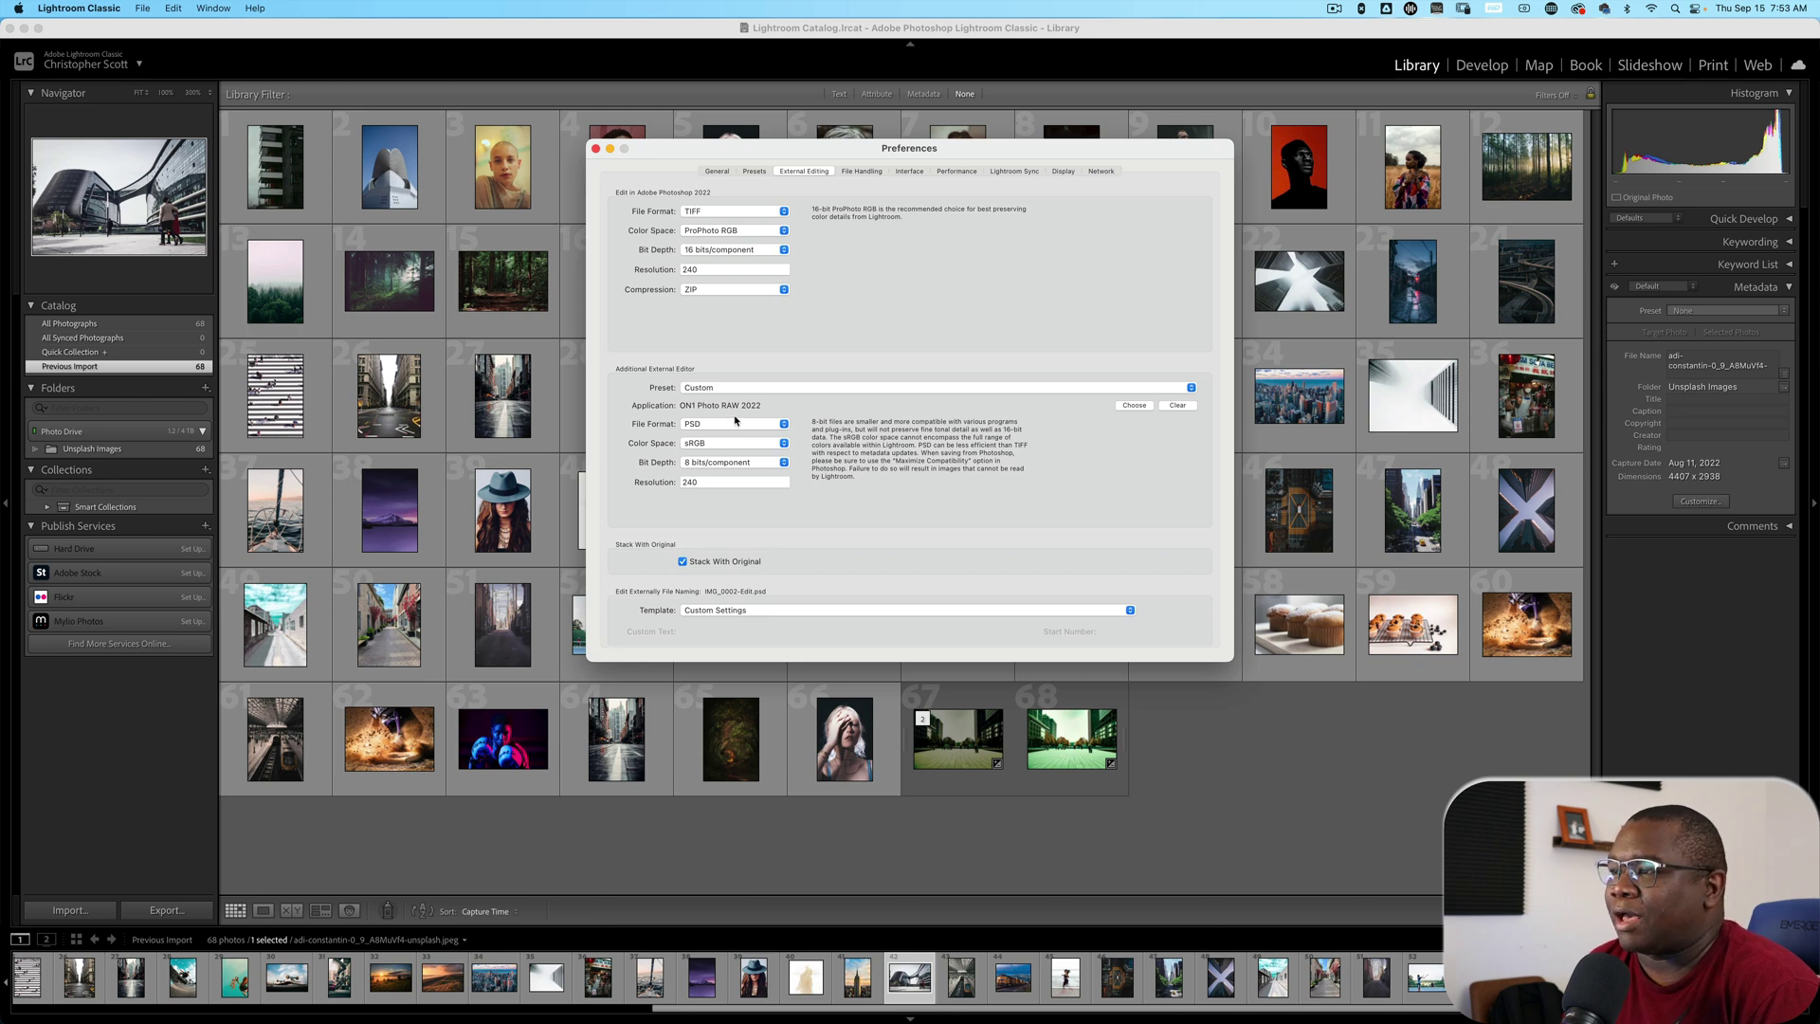
# Keep PSD as the file format and set the ON1 editor's bit depth to 16 bits/component
pyautogui.click(731, 427)
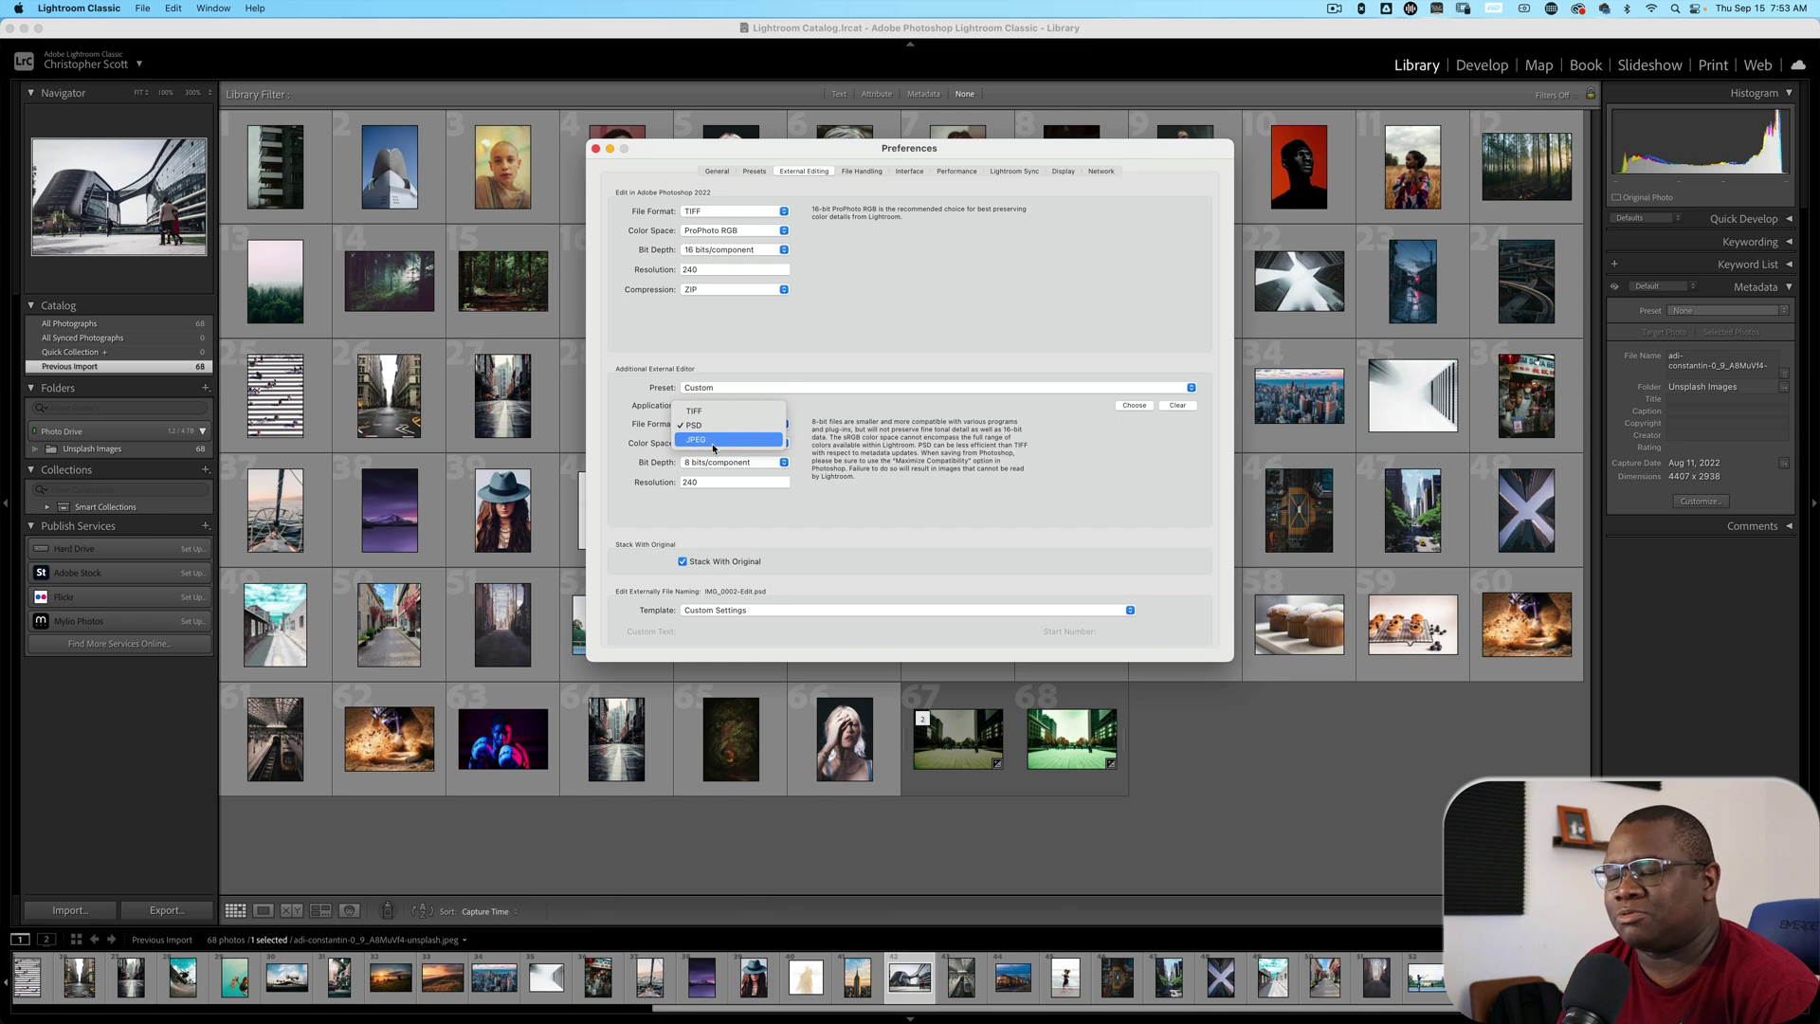
pyautogui.click(819, 458)
pyautogui.click(743, 463)
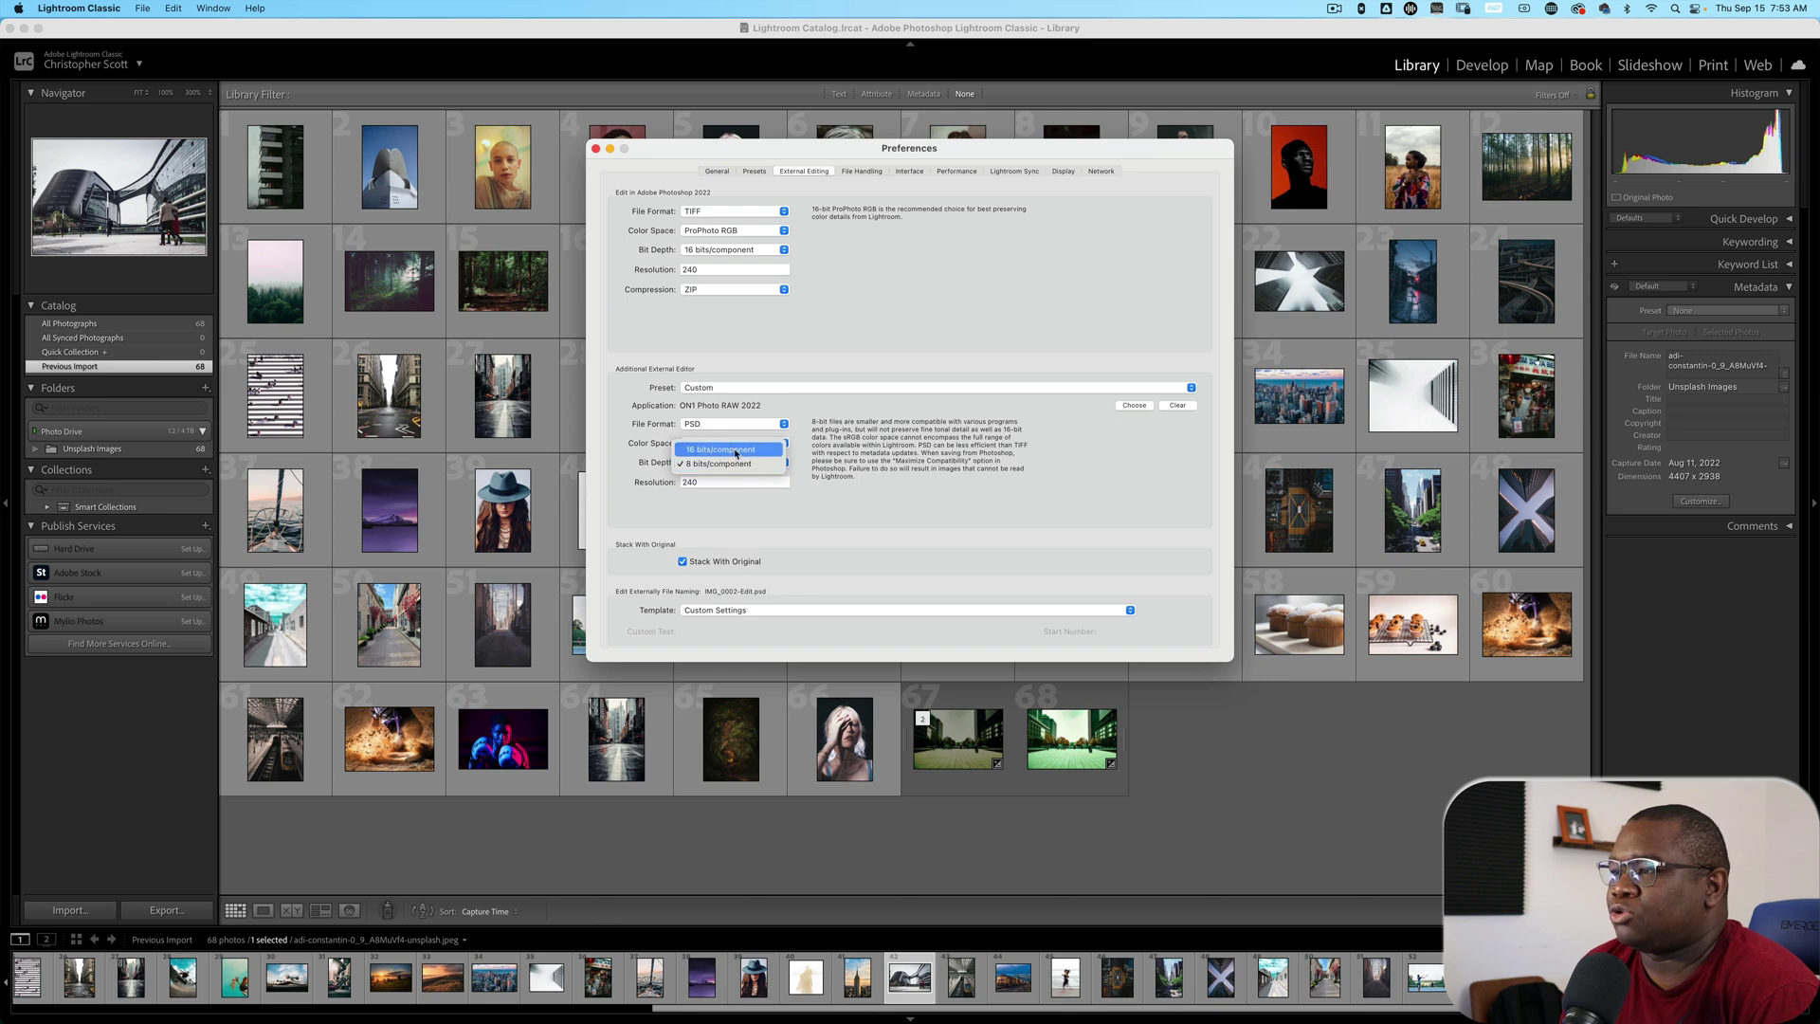
pyautogui.click(736, 450)
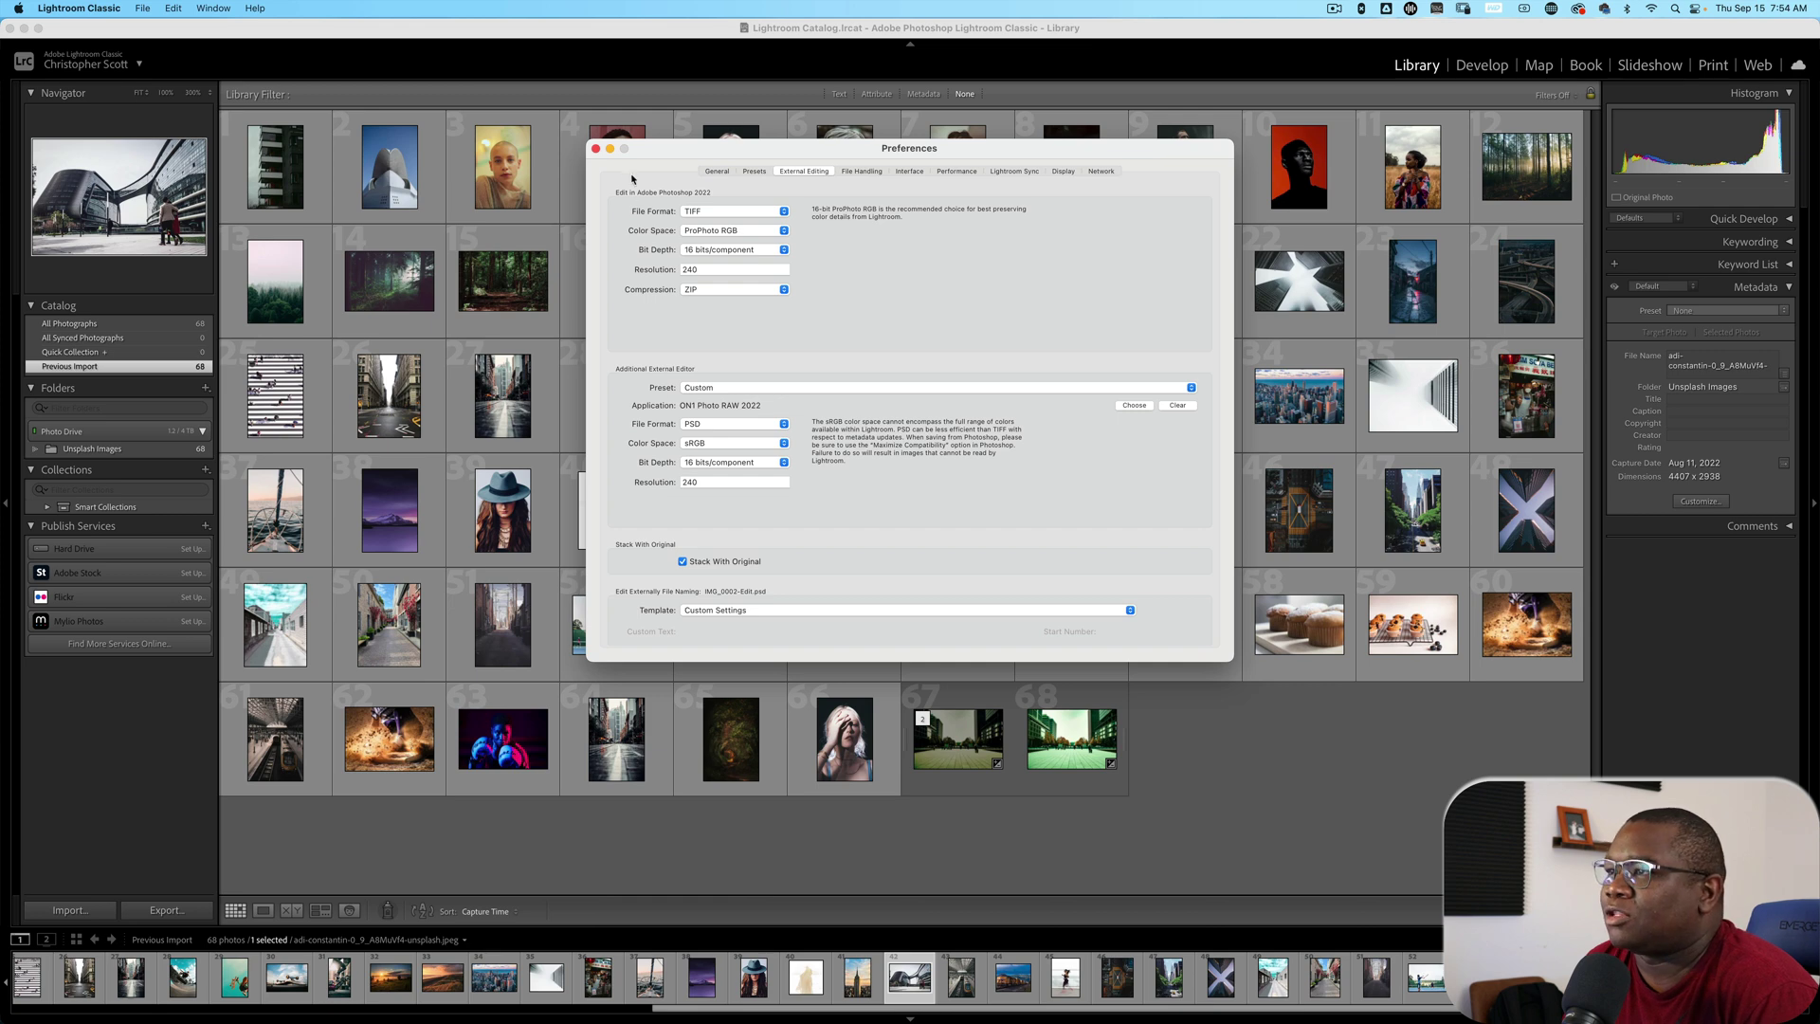
# Close Preferences and show photo 42's Edit In submenu offering Edit in ON1 Photo RAW 2022
pyautogui.click(596, 149)
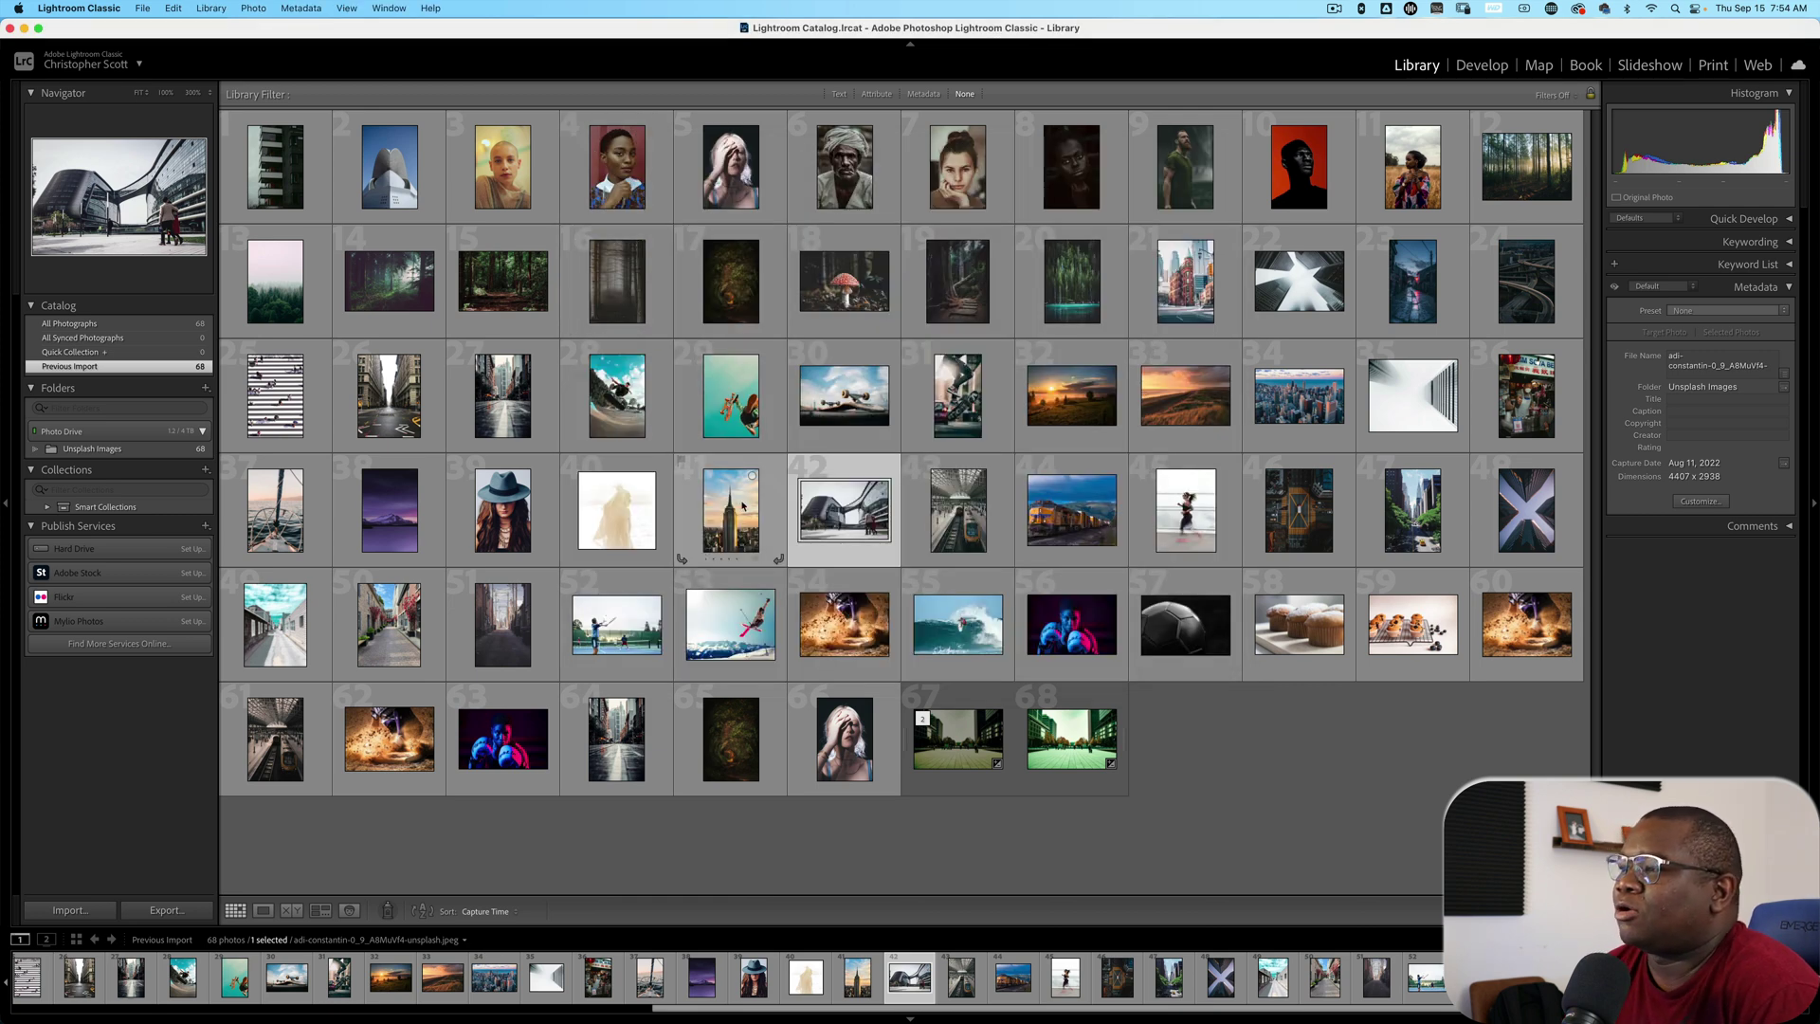
pyautogui.rightClick(850, 492)
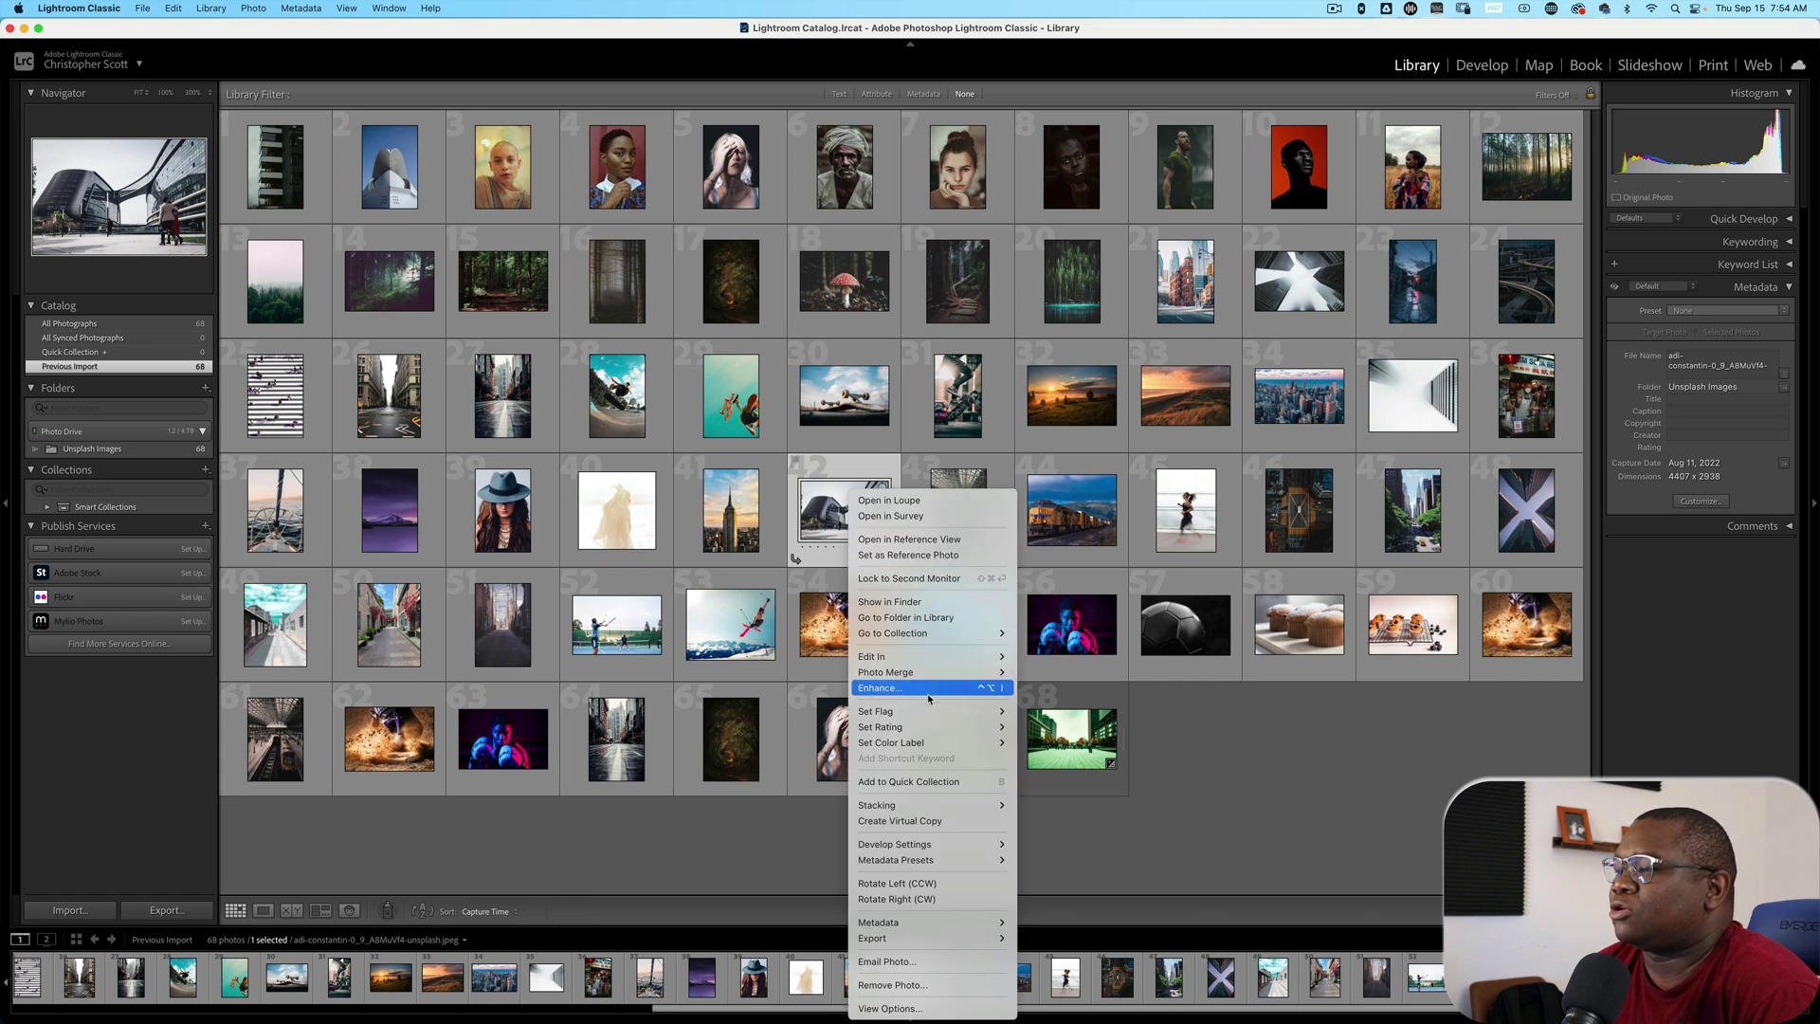
pyautogui.moveTo(934, 656)
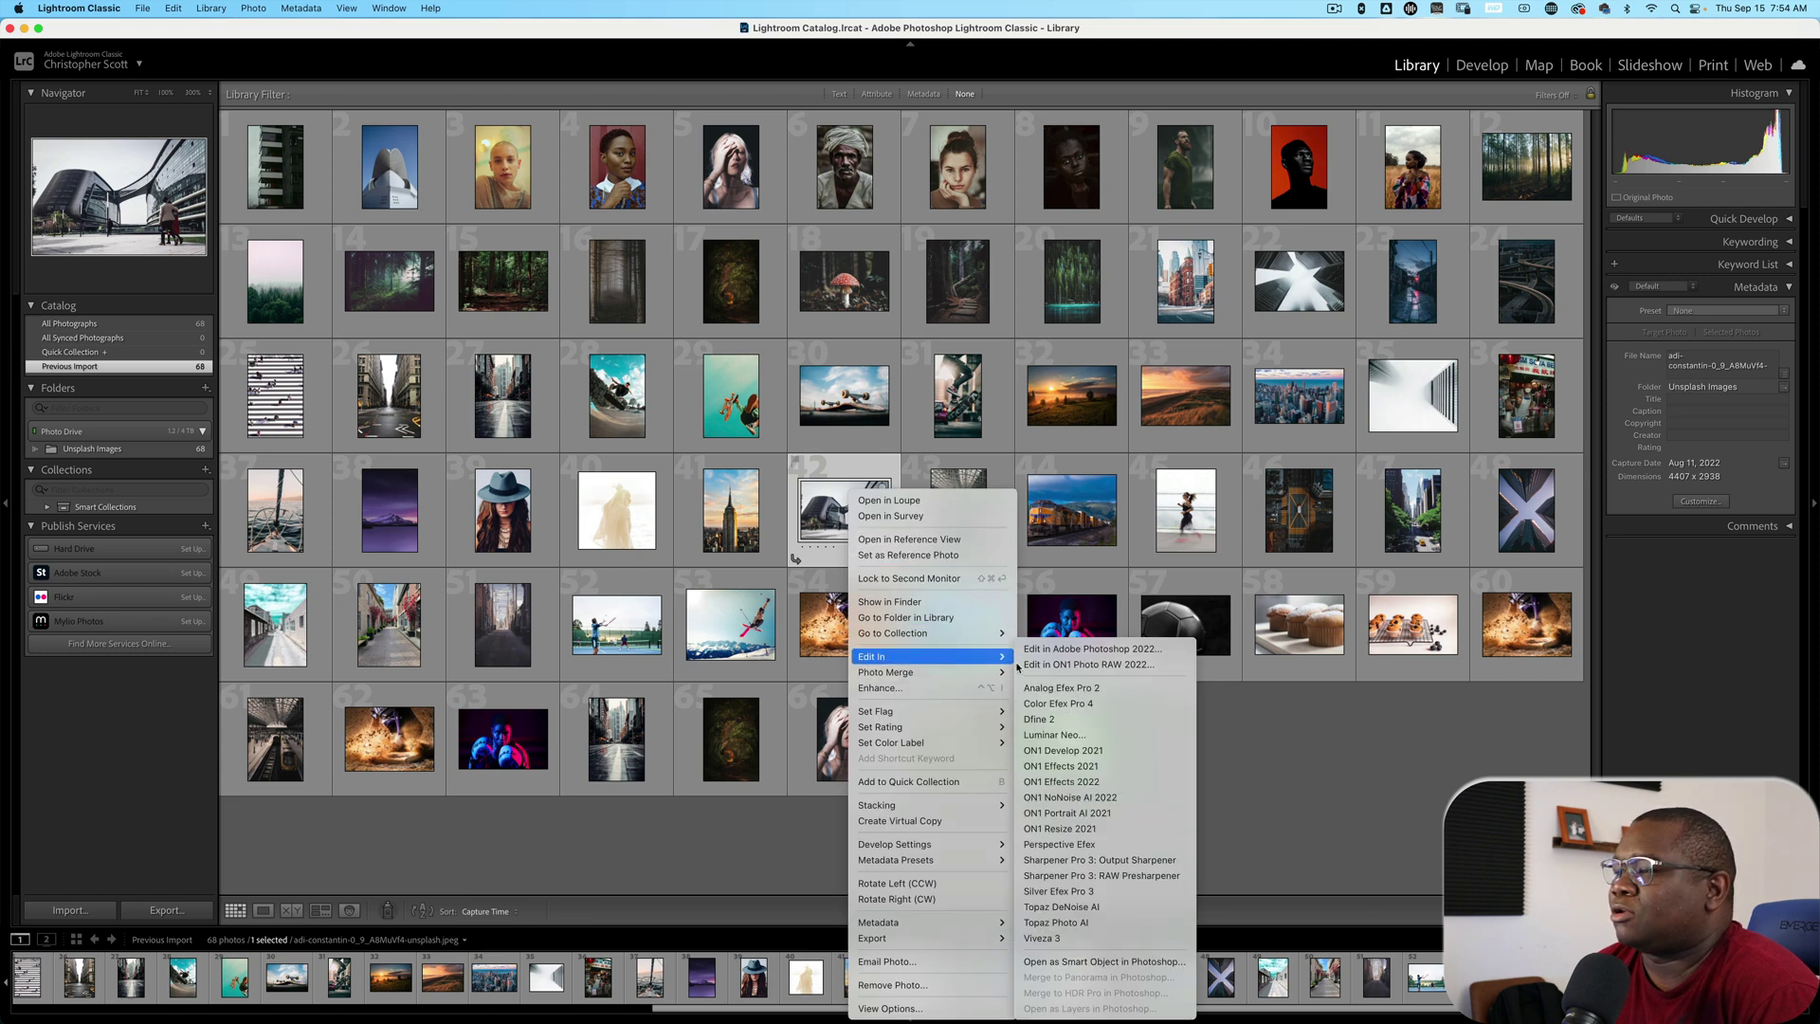
# Choose Edit in ON1 Photo RAW 2022, keeping 'Edit a Copy with Lightroom Adjustments' selected
pyautogui.click(1139, 667)
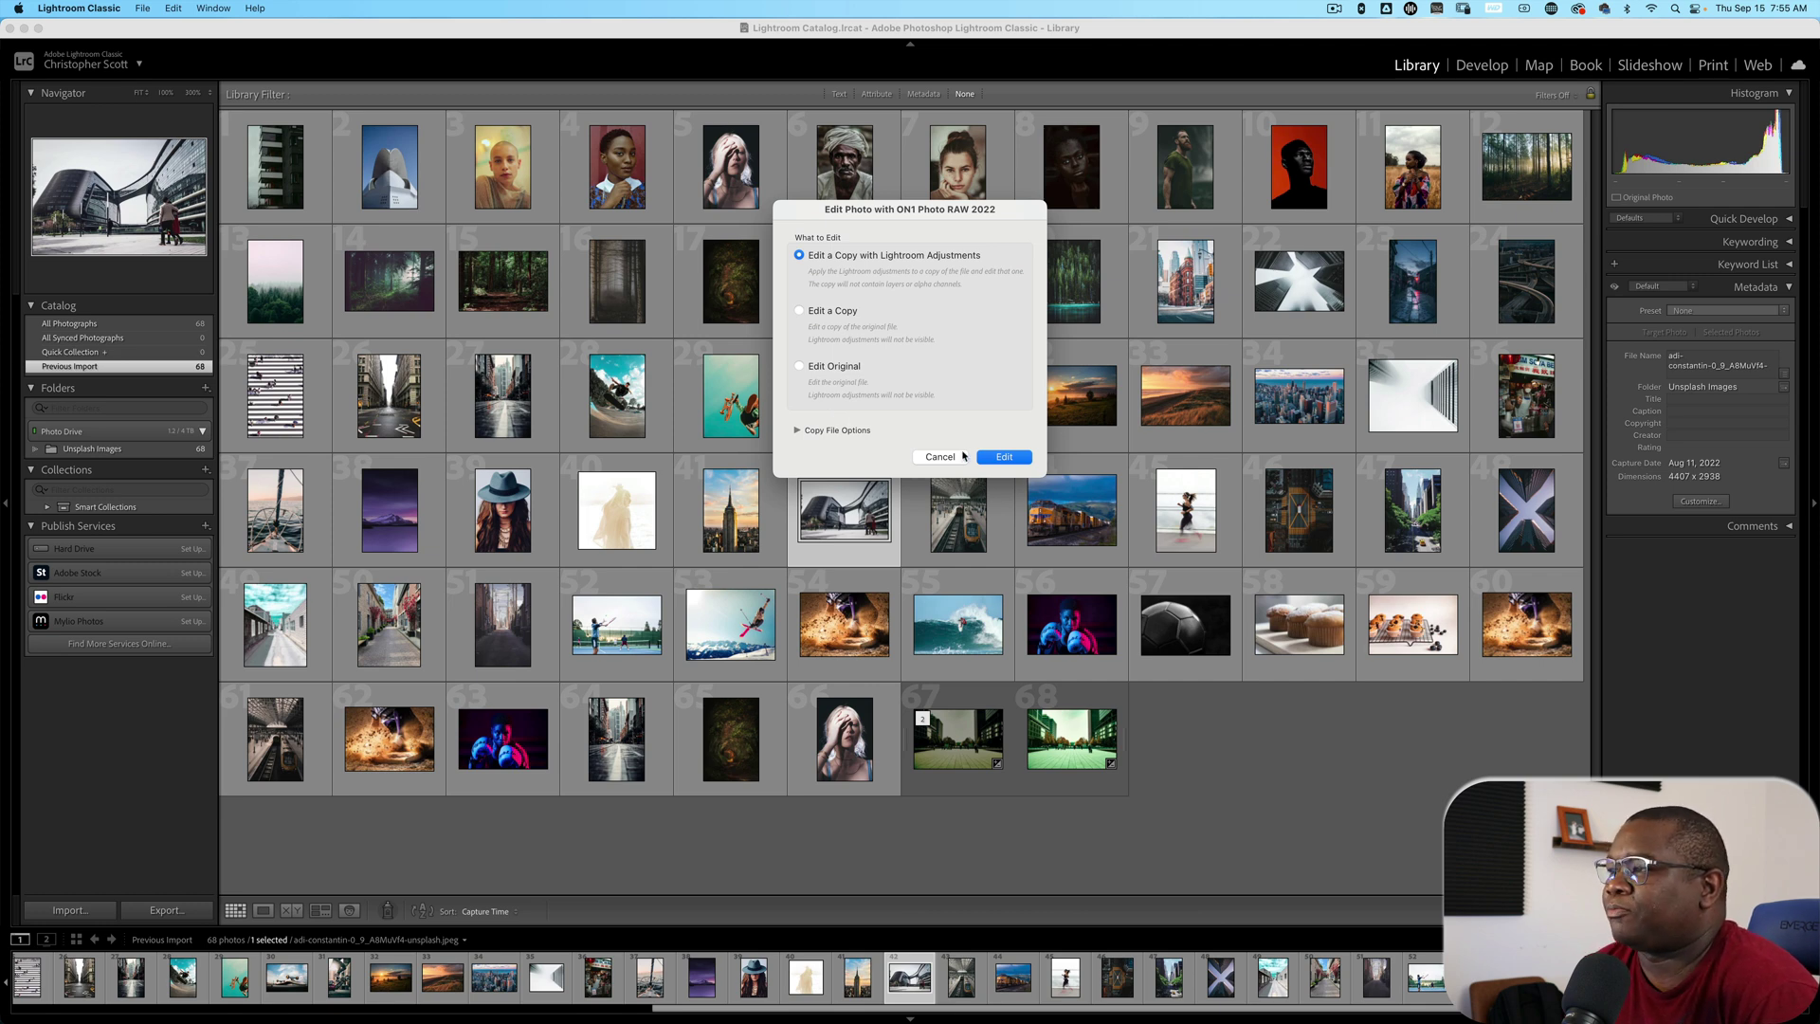
# Confirm Edit so ON1 Photo RAW 2022 opens the 16-bit -Edit.psd copy in Develop
pyautogui.click(1030, 460)
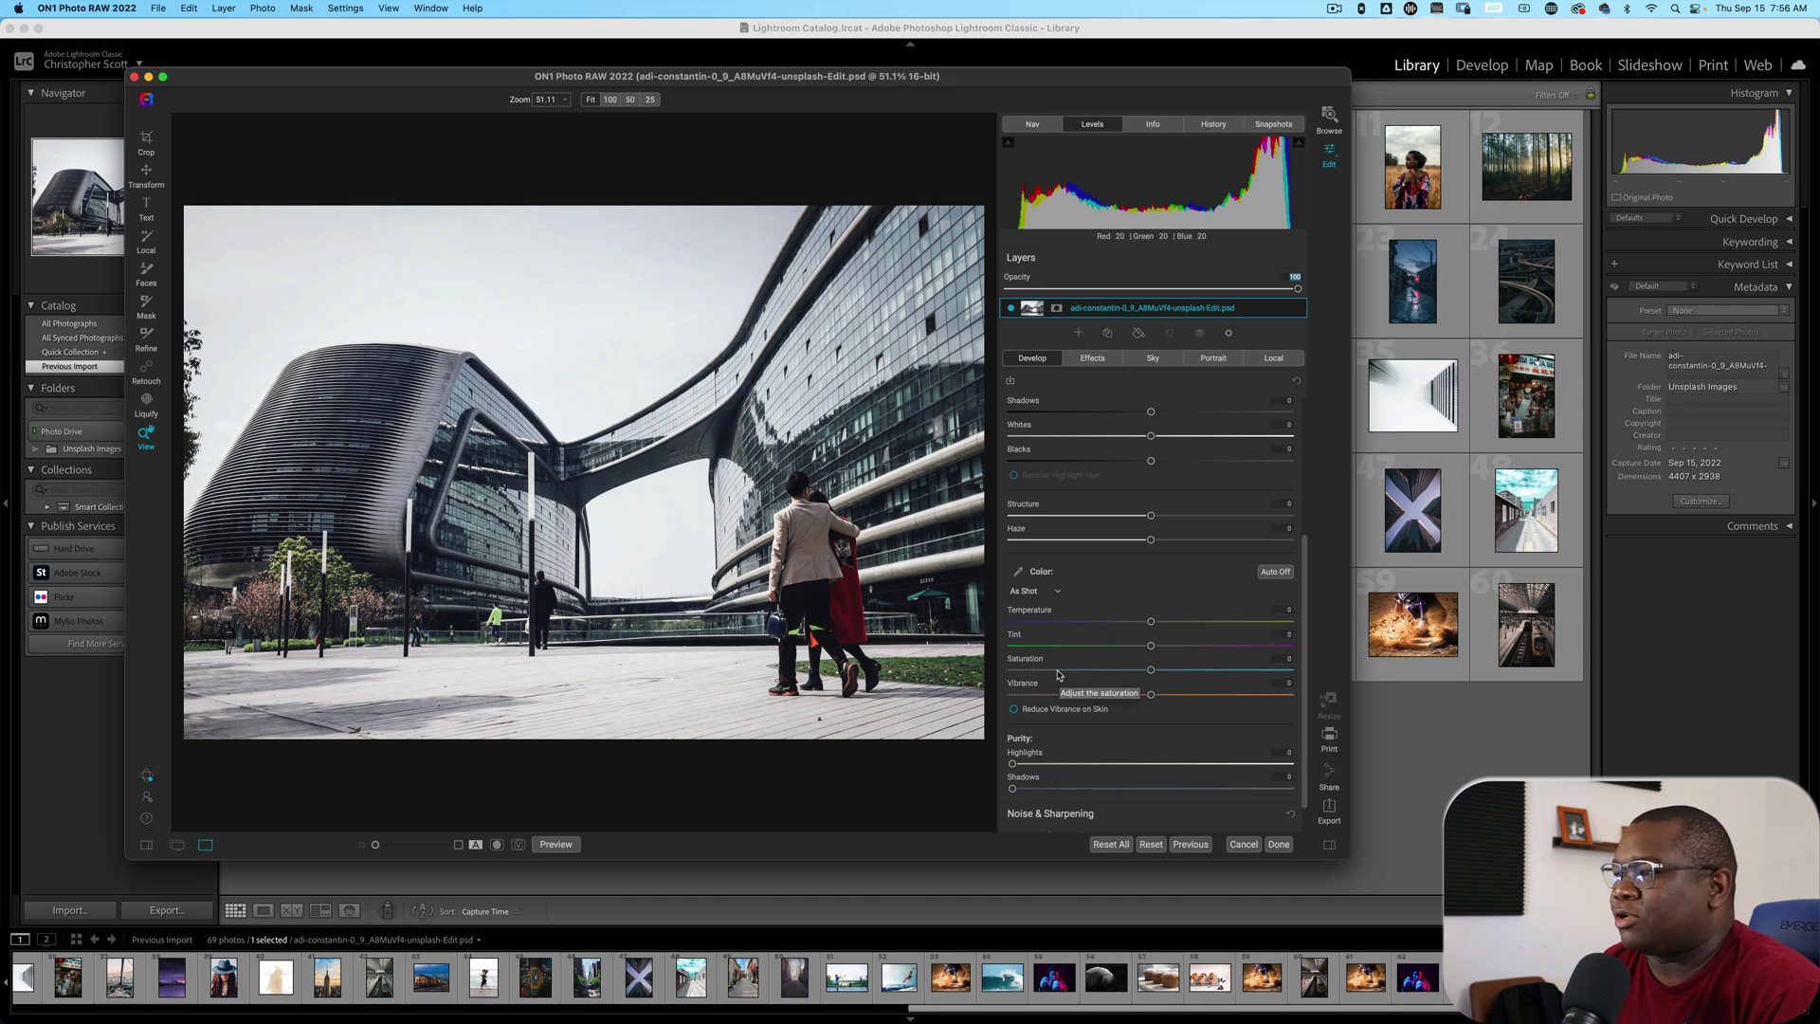
# Expand Noise & Sharpening in Develop, then switch to the empty Effects panel
pyautogui.scroll(-2, 1236, 608)
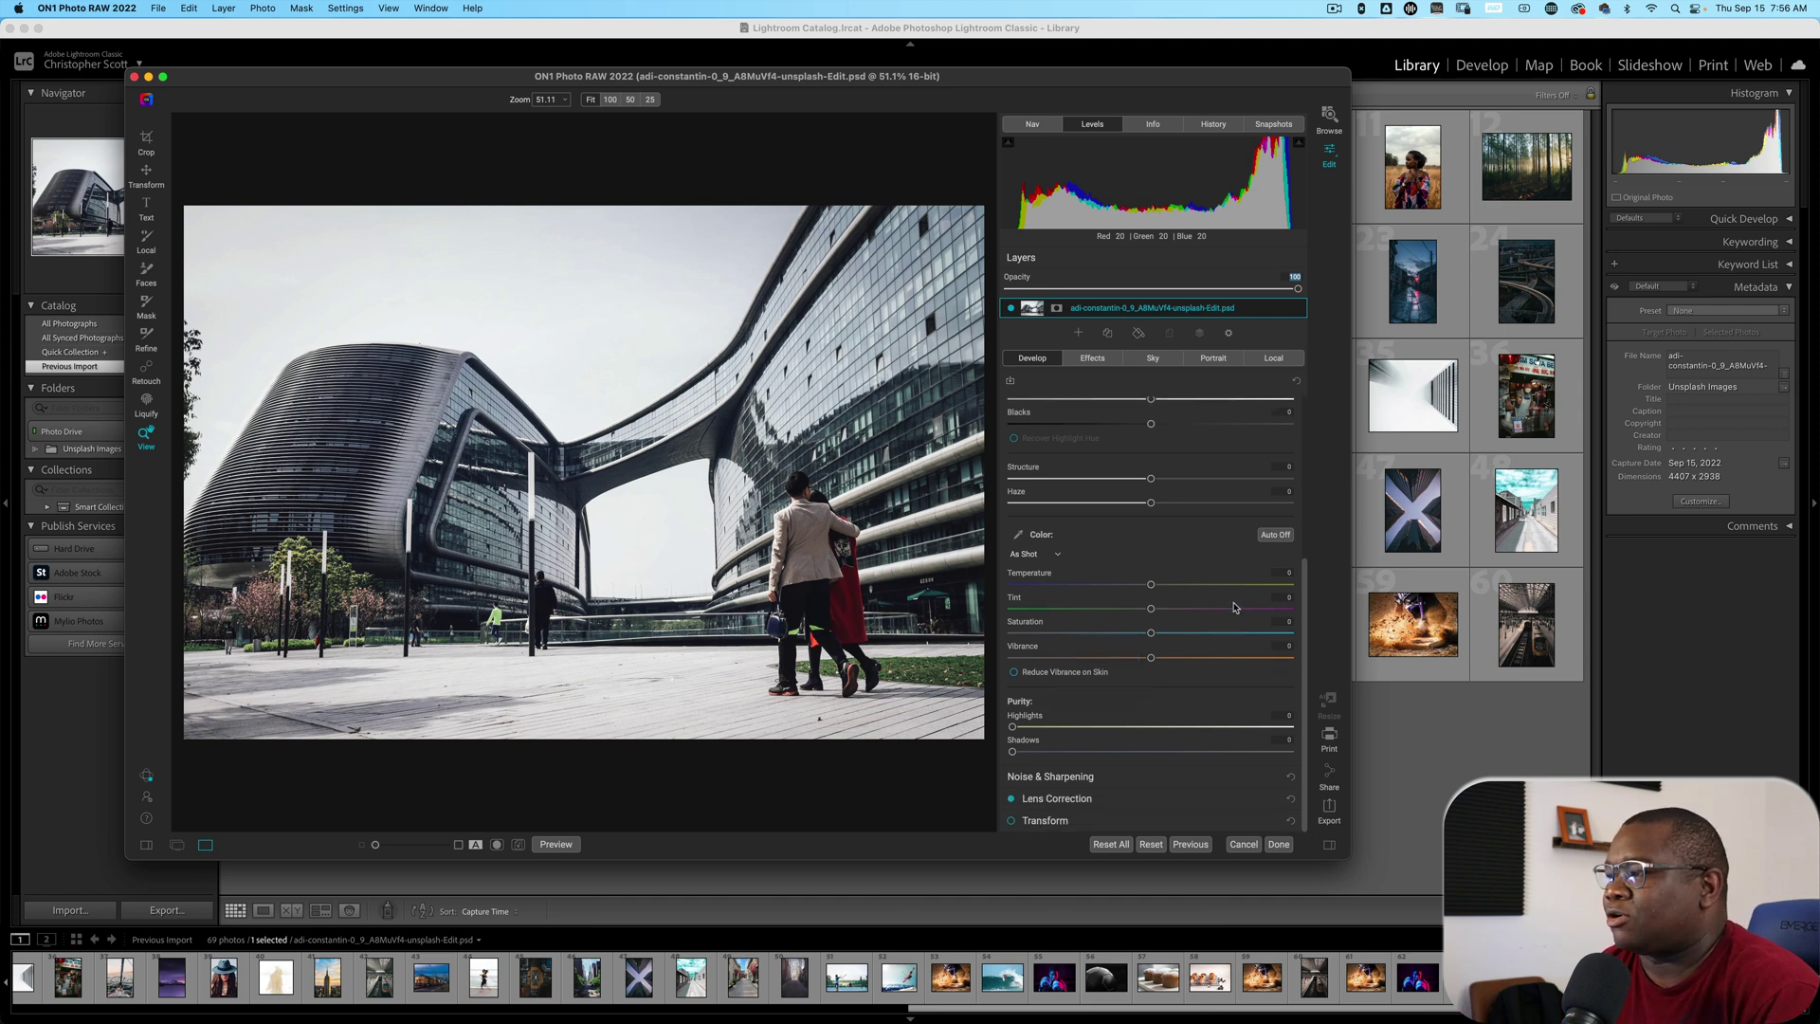
pyautogui.click(1214, 783)
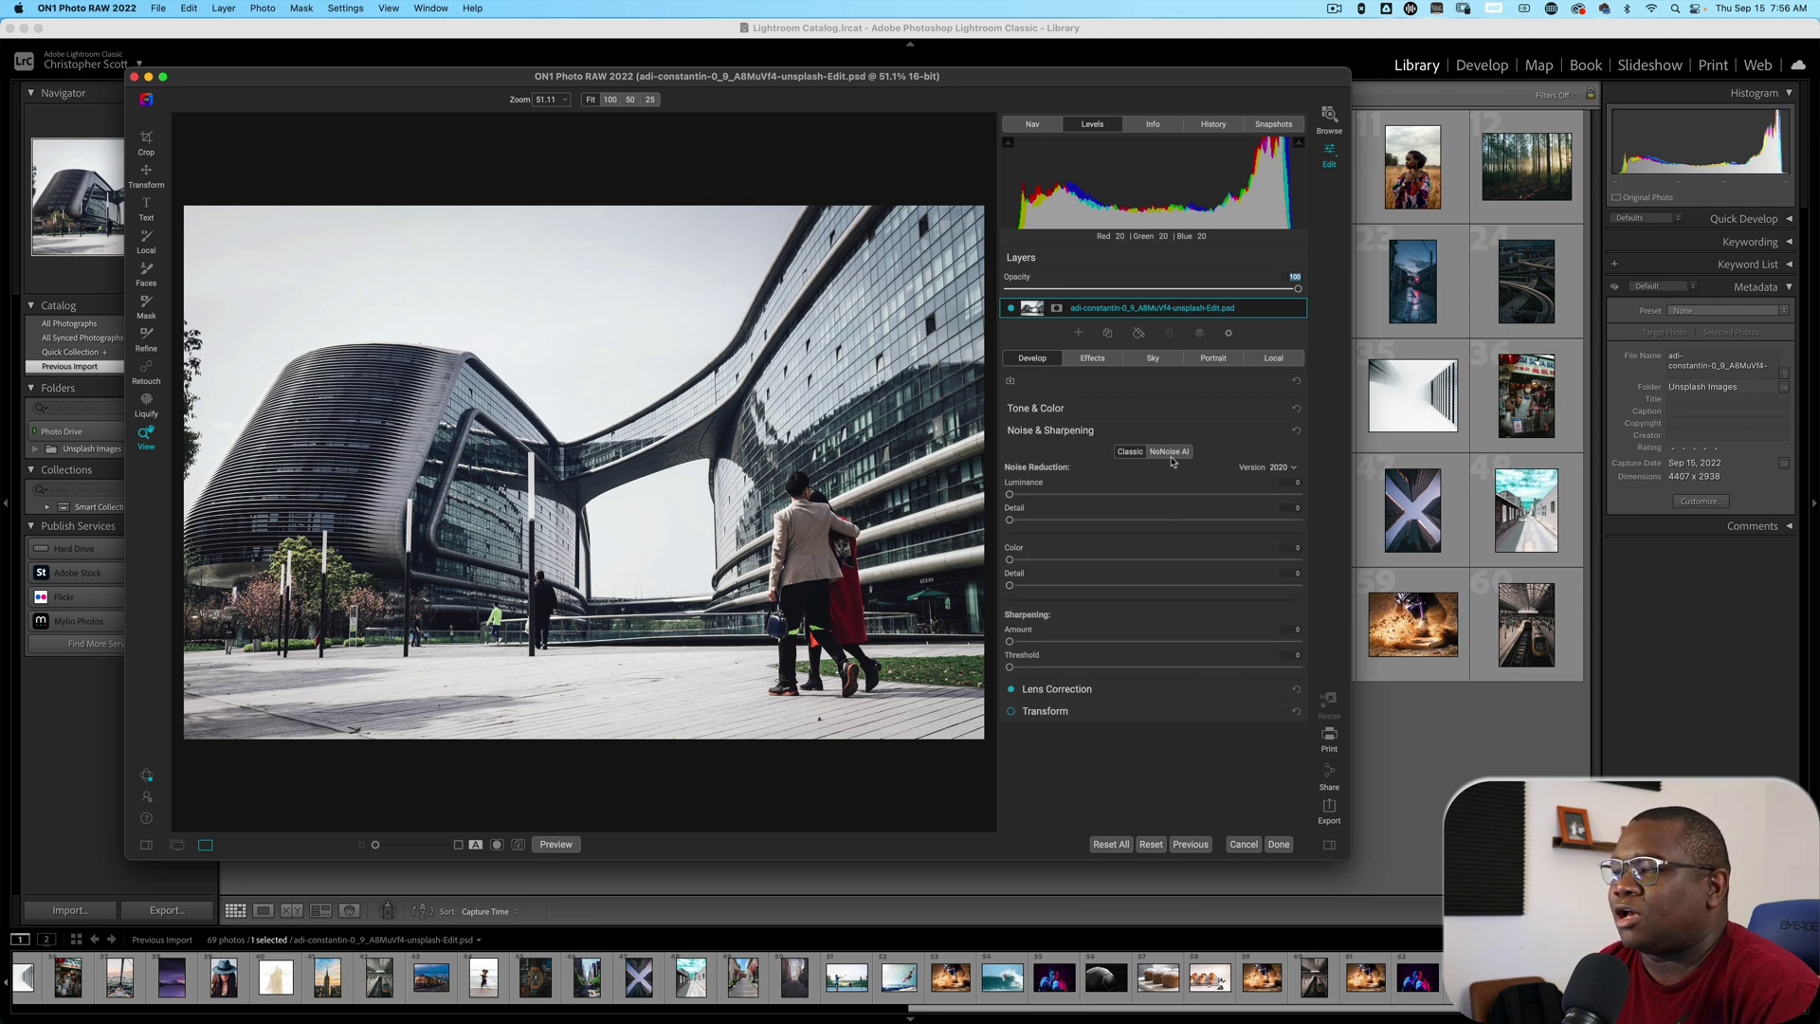
pyautogui.click(1086, 358)
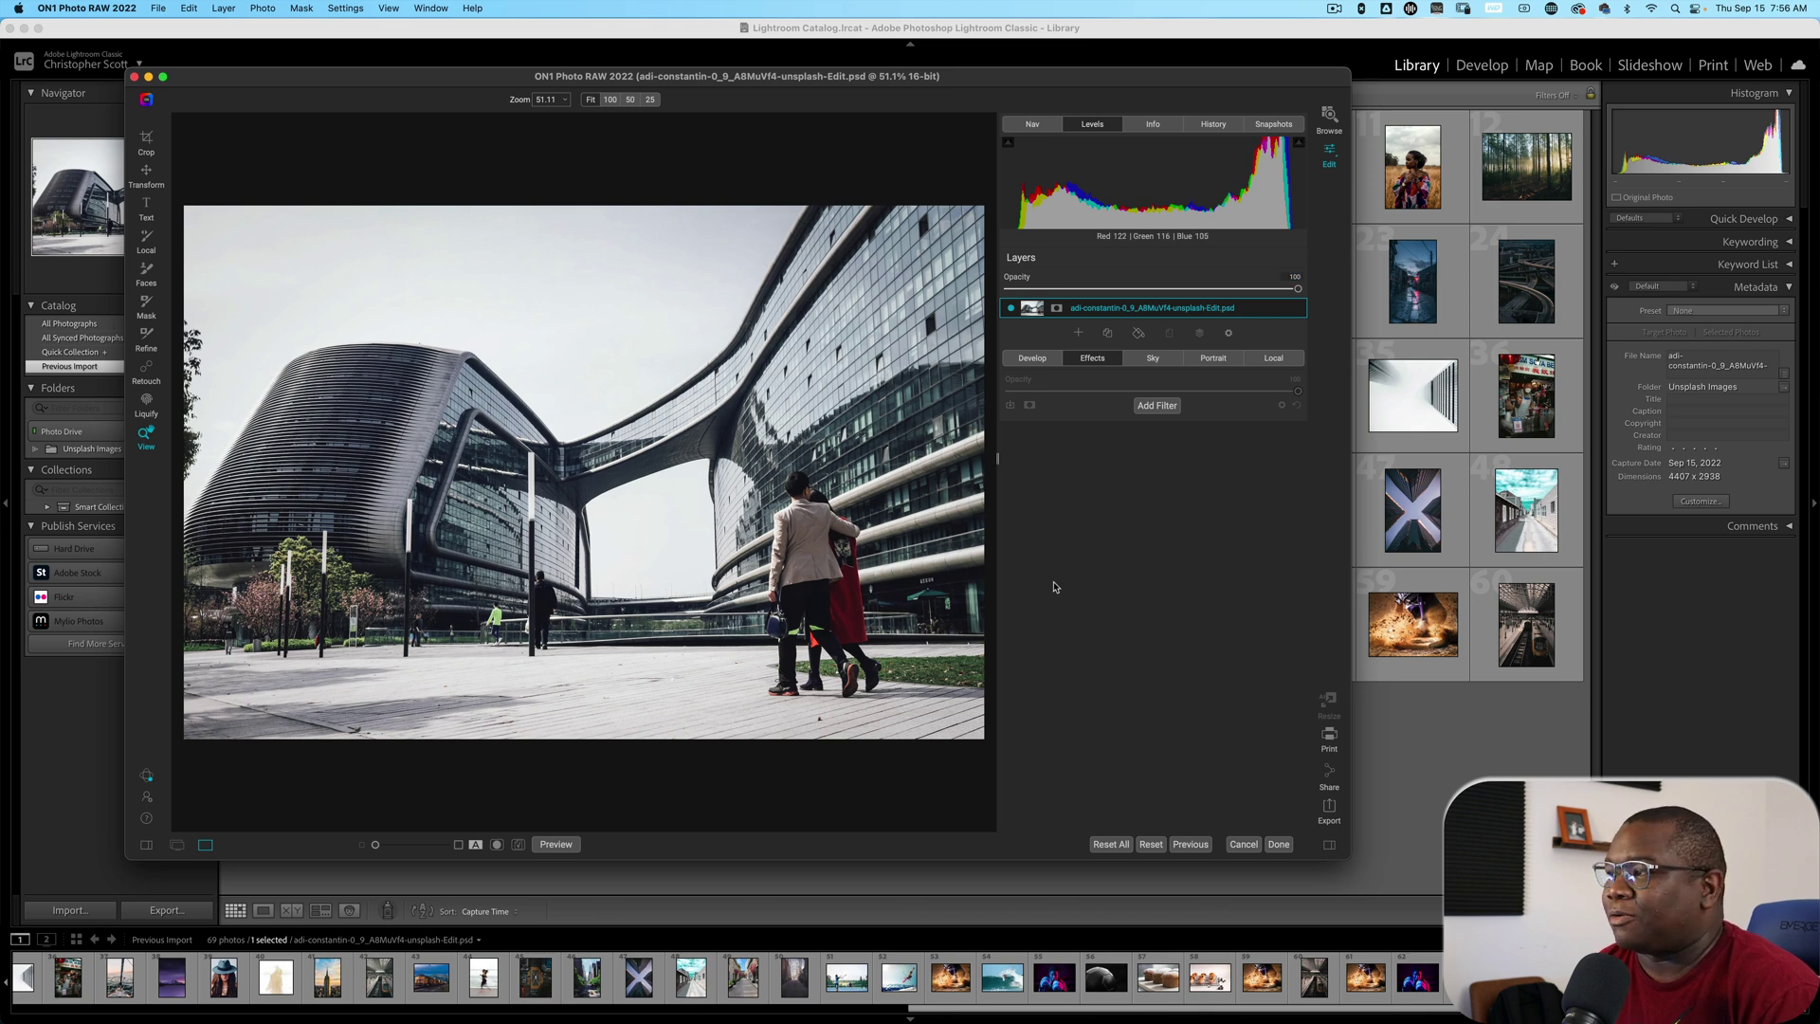
# Add the LUTs filter for a teal Blues look and bring up the Save Photo dialog
pyautogui.click(1155, 406)
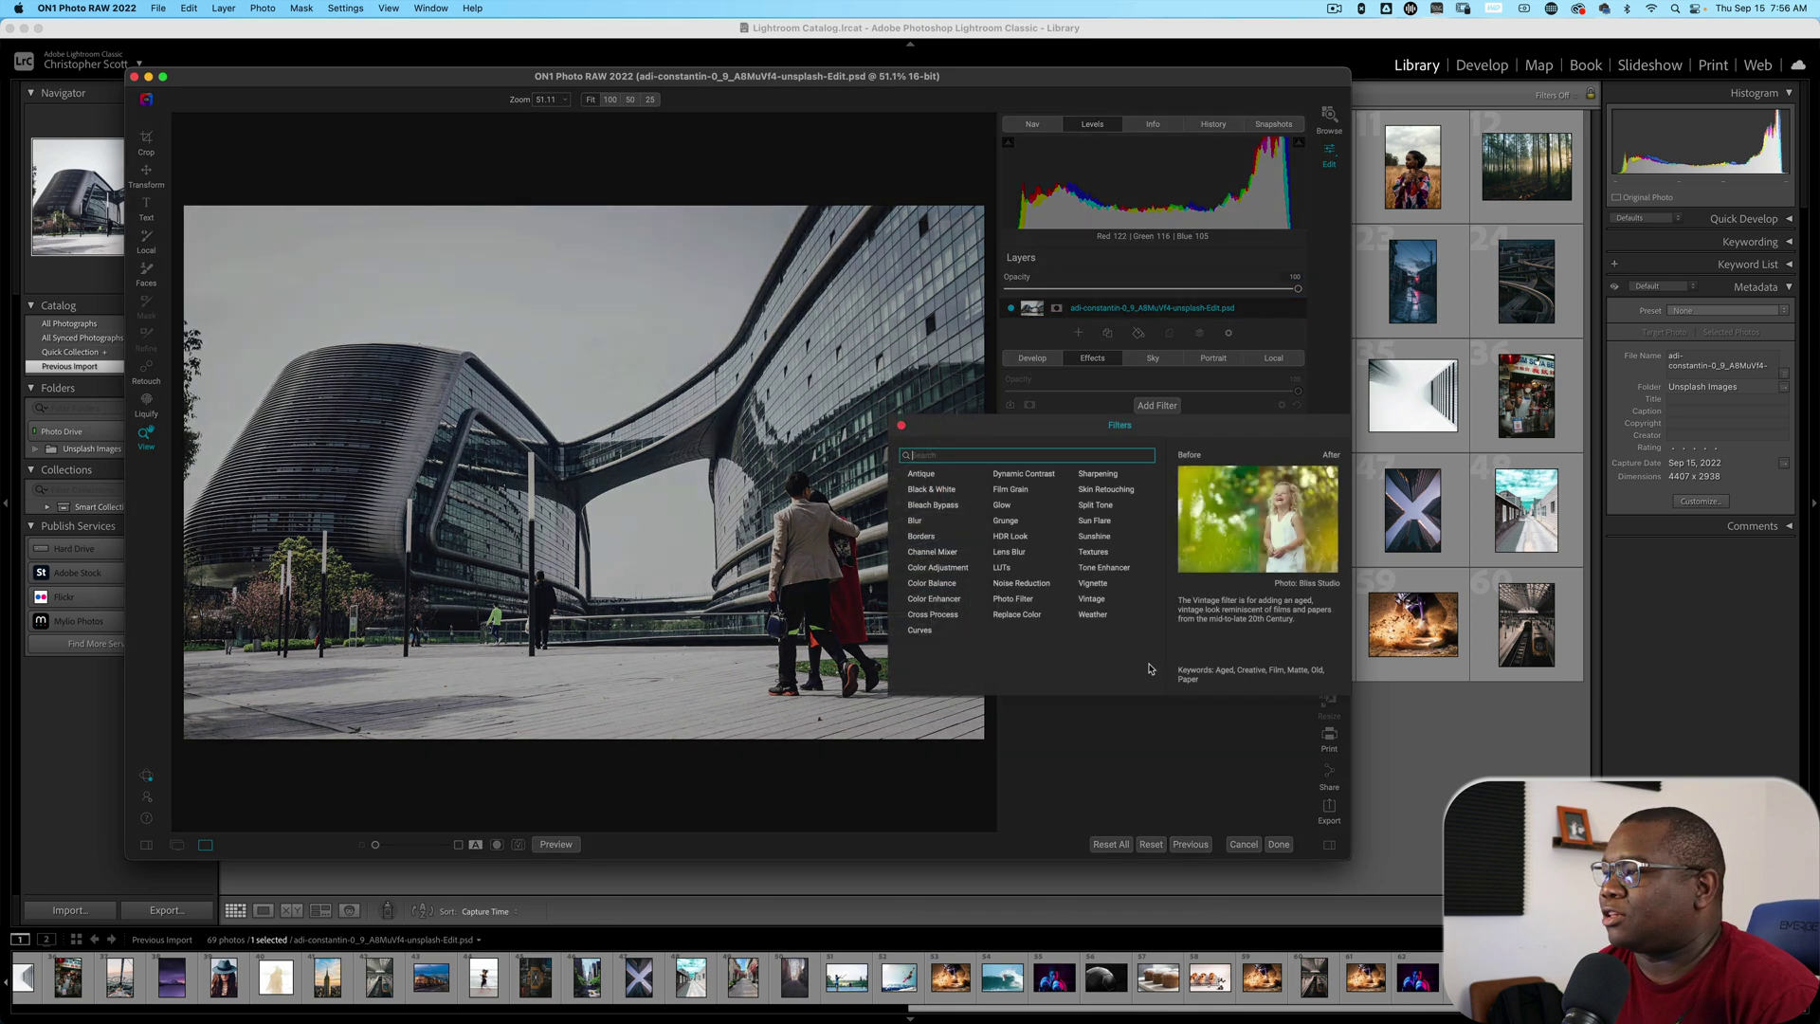
pyautogui.click(1002, 569)
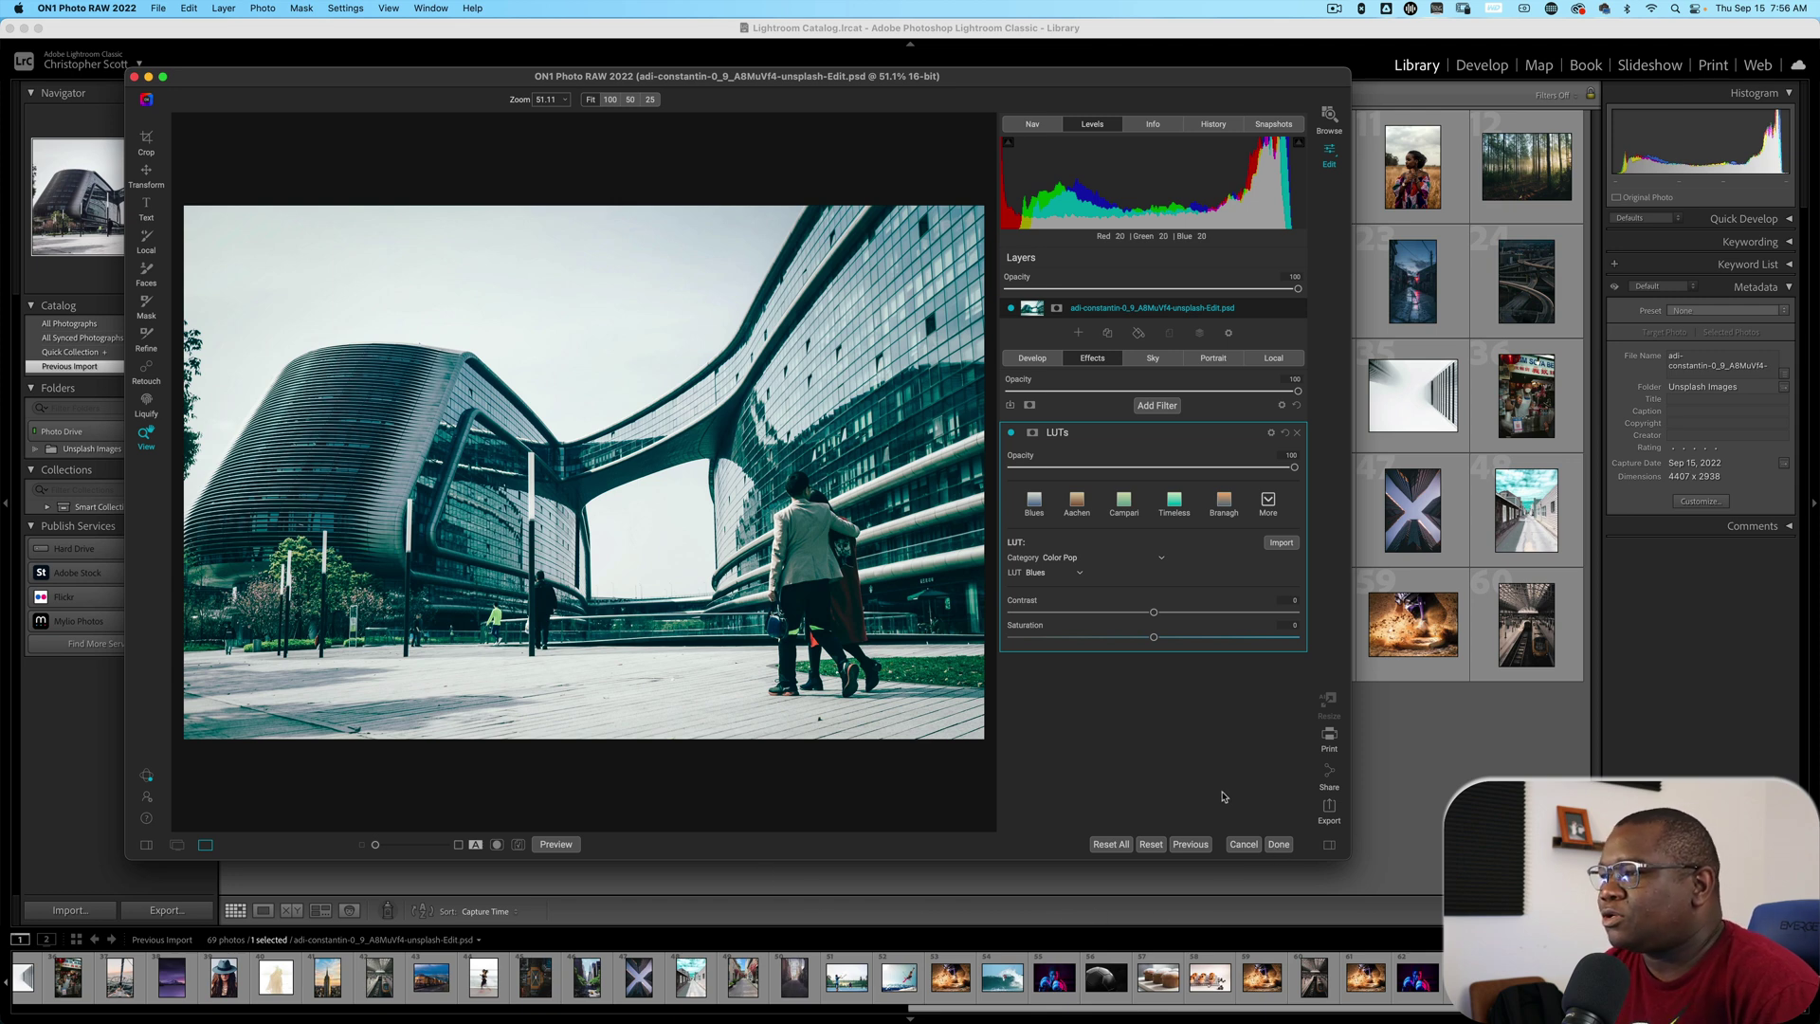
pyautogui.press('super+s')
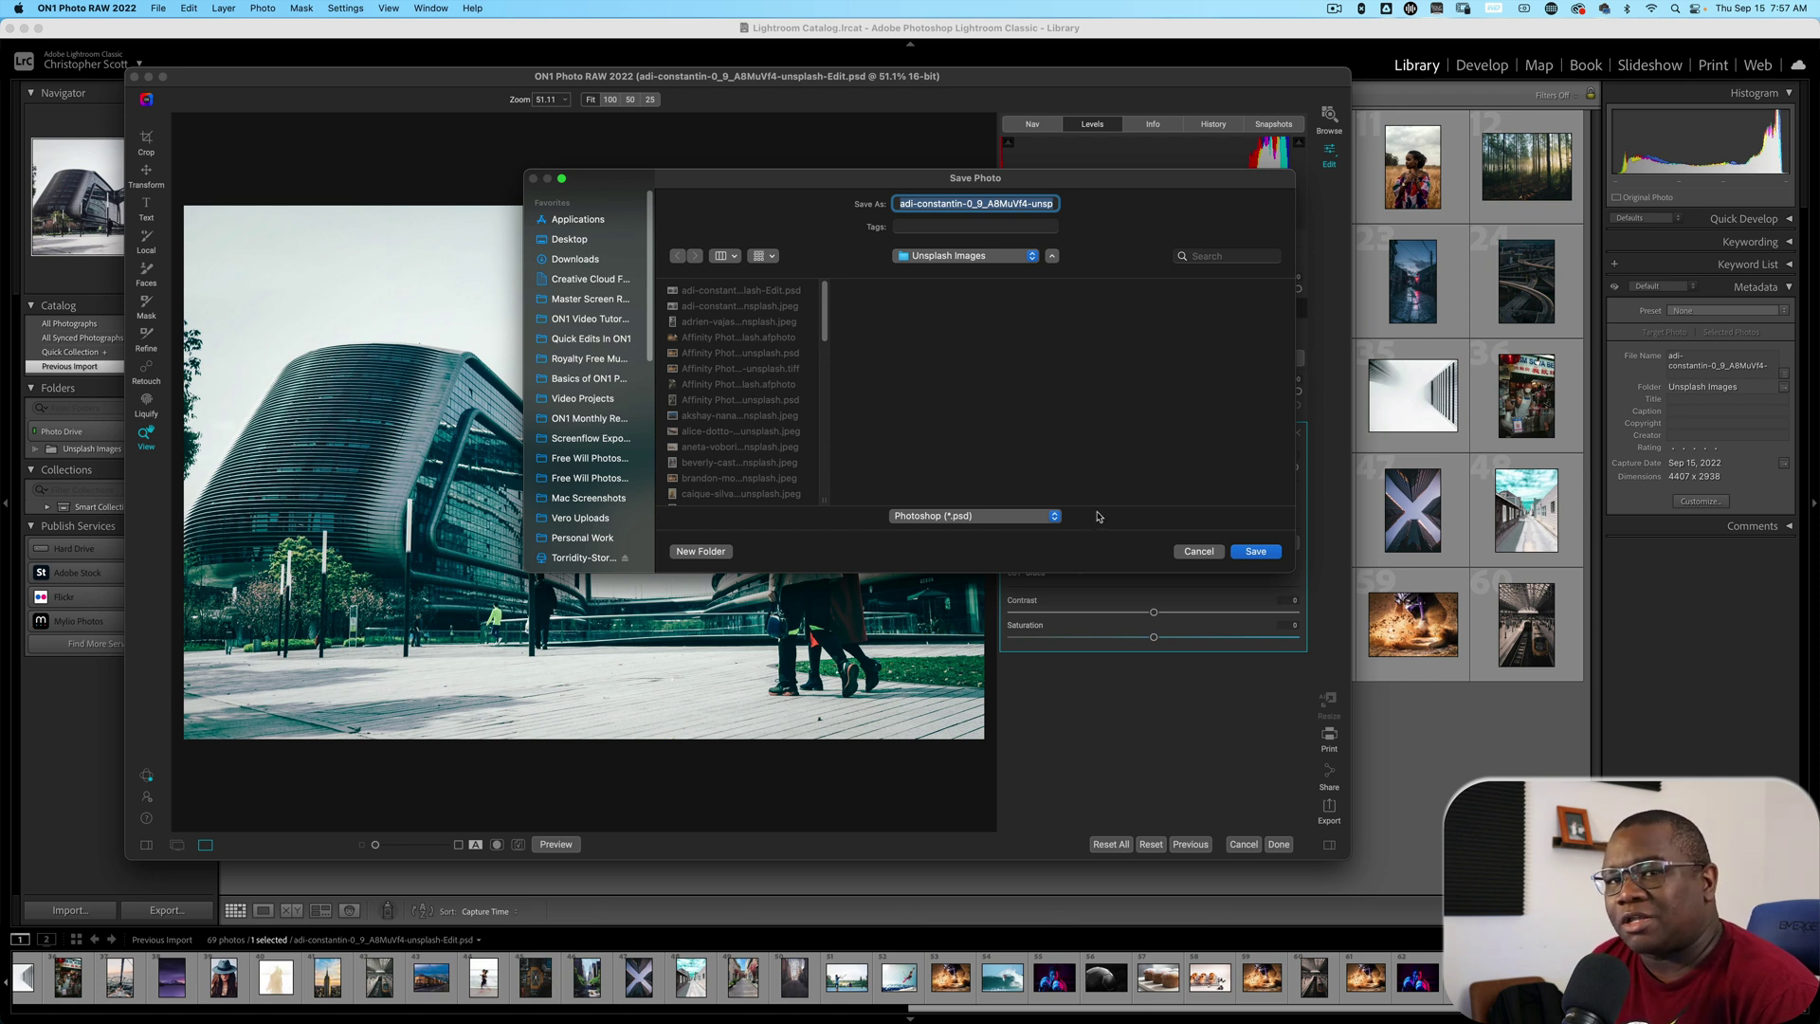
# Keep Photoshop (*.psd) as the format and save the edit to Unsplash Images
pyautogui.click(1005, 517)
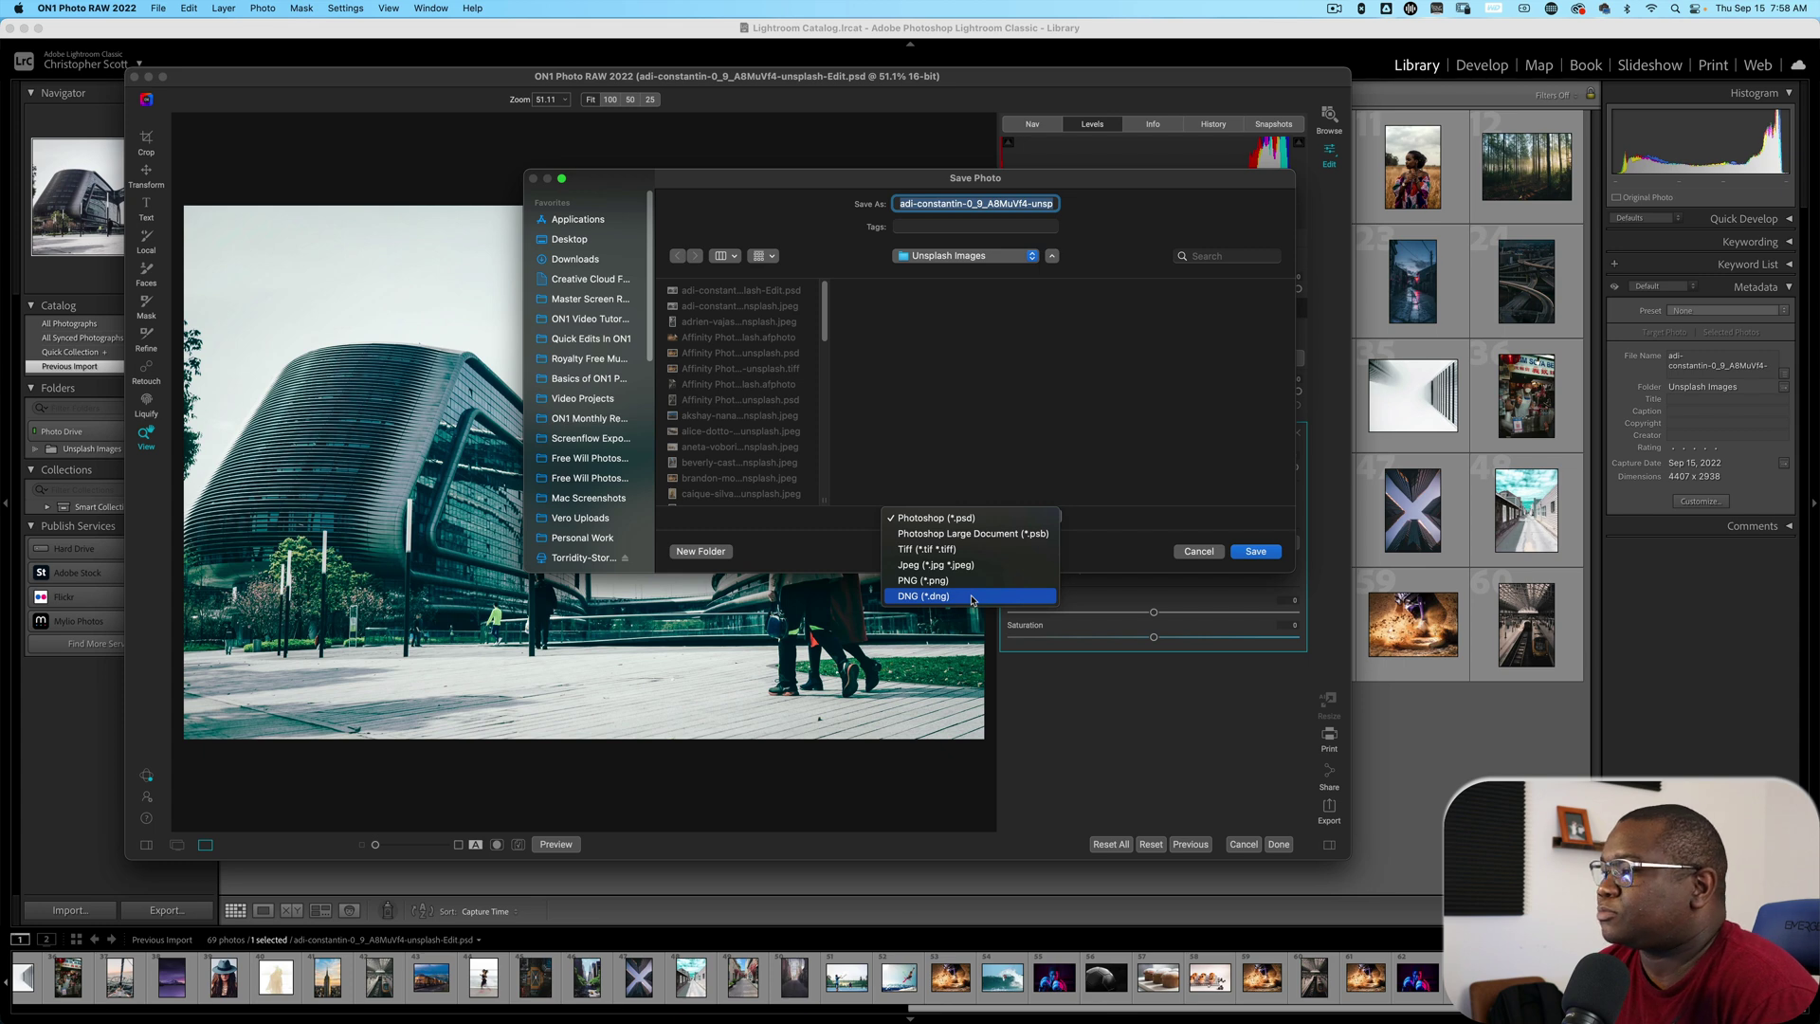
pyautogui.click(1125, 514)
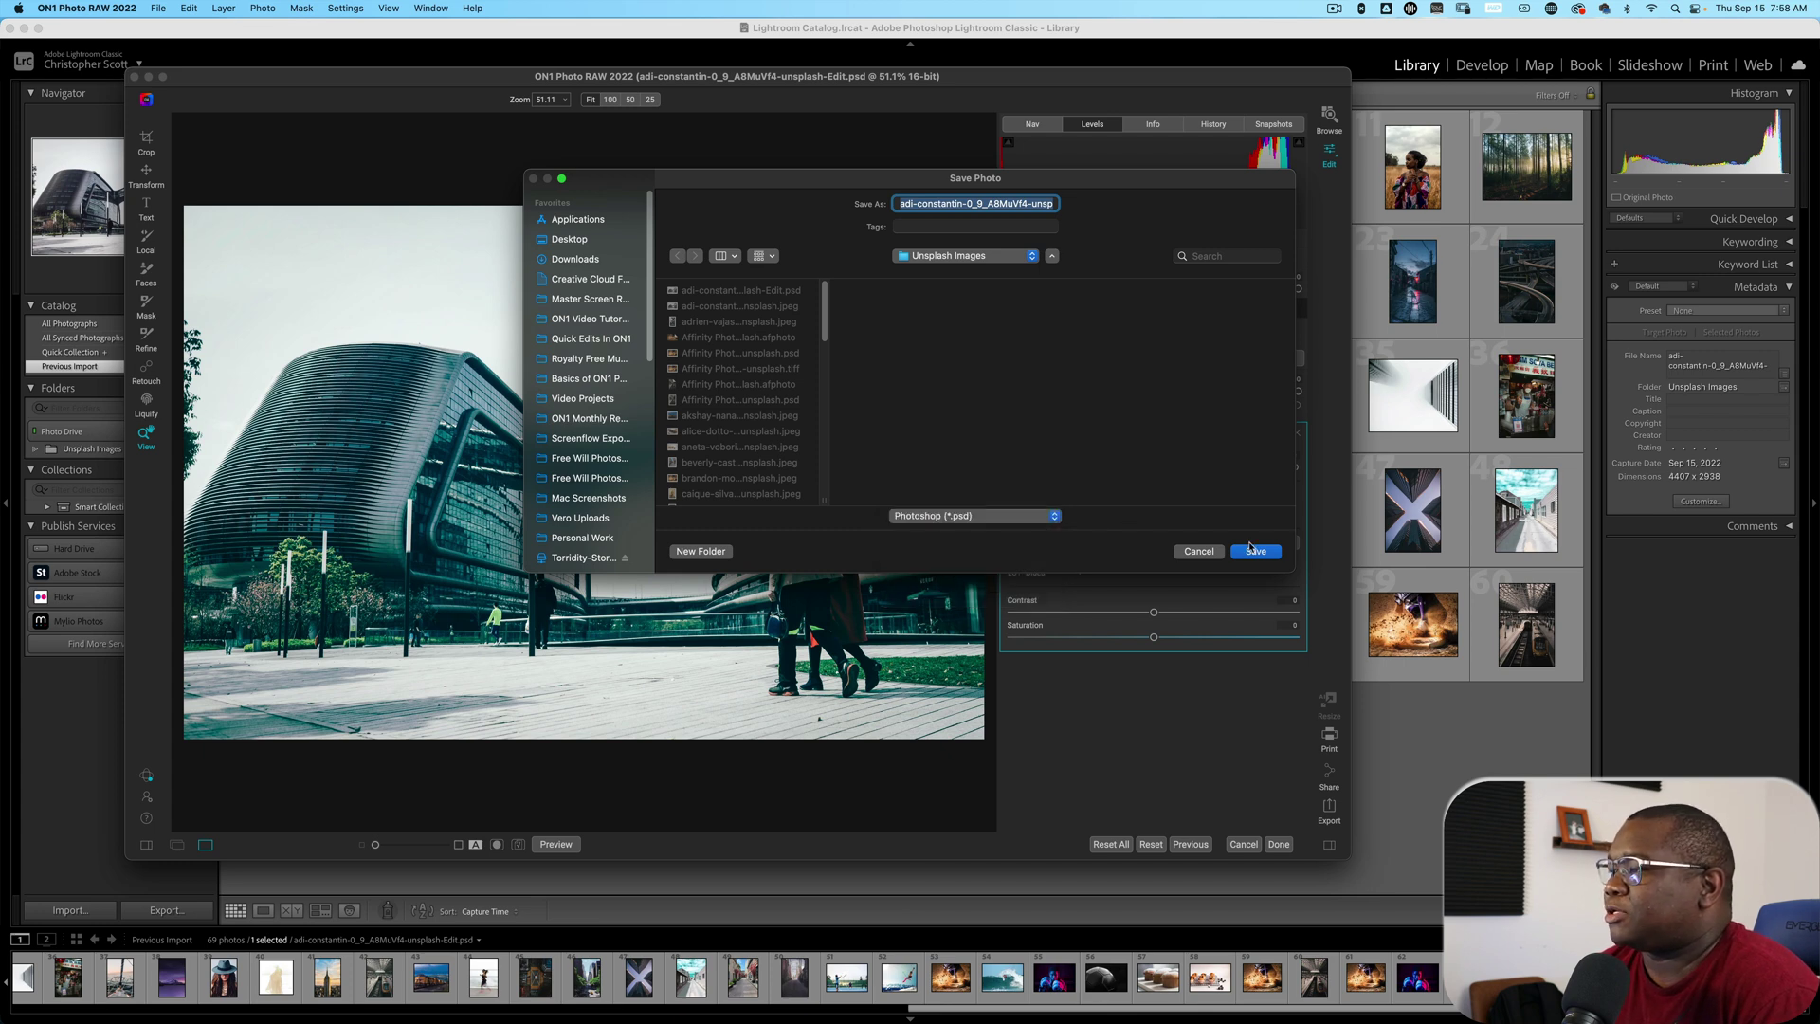
pyautogui.click(1253, 550)
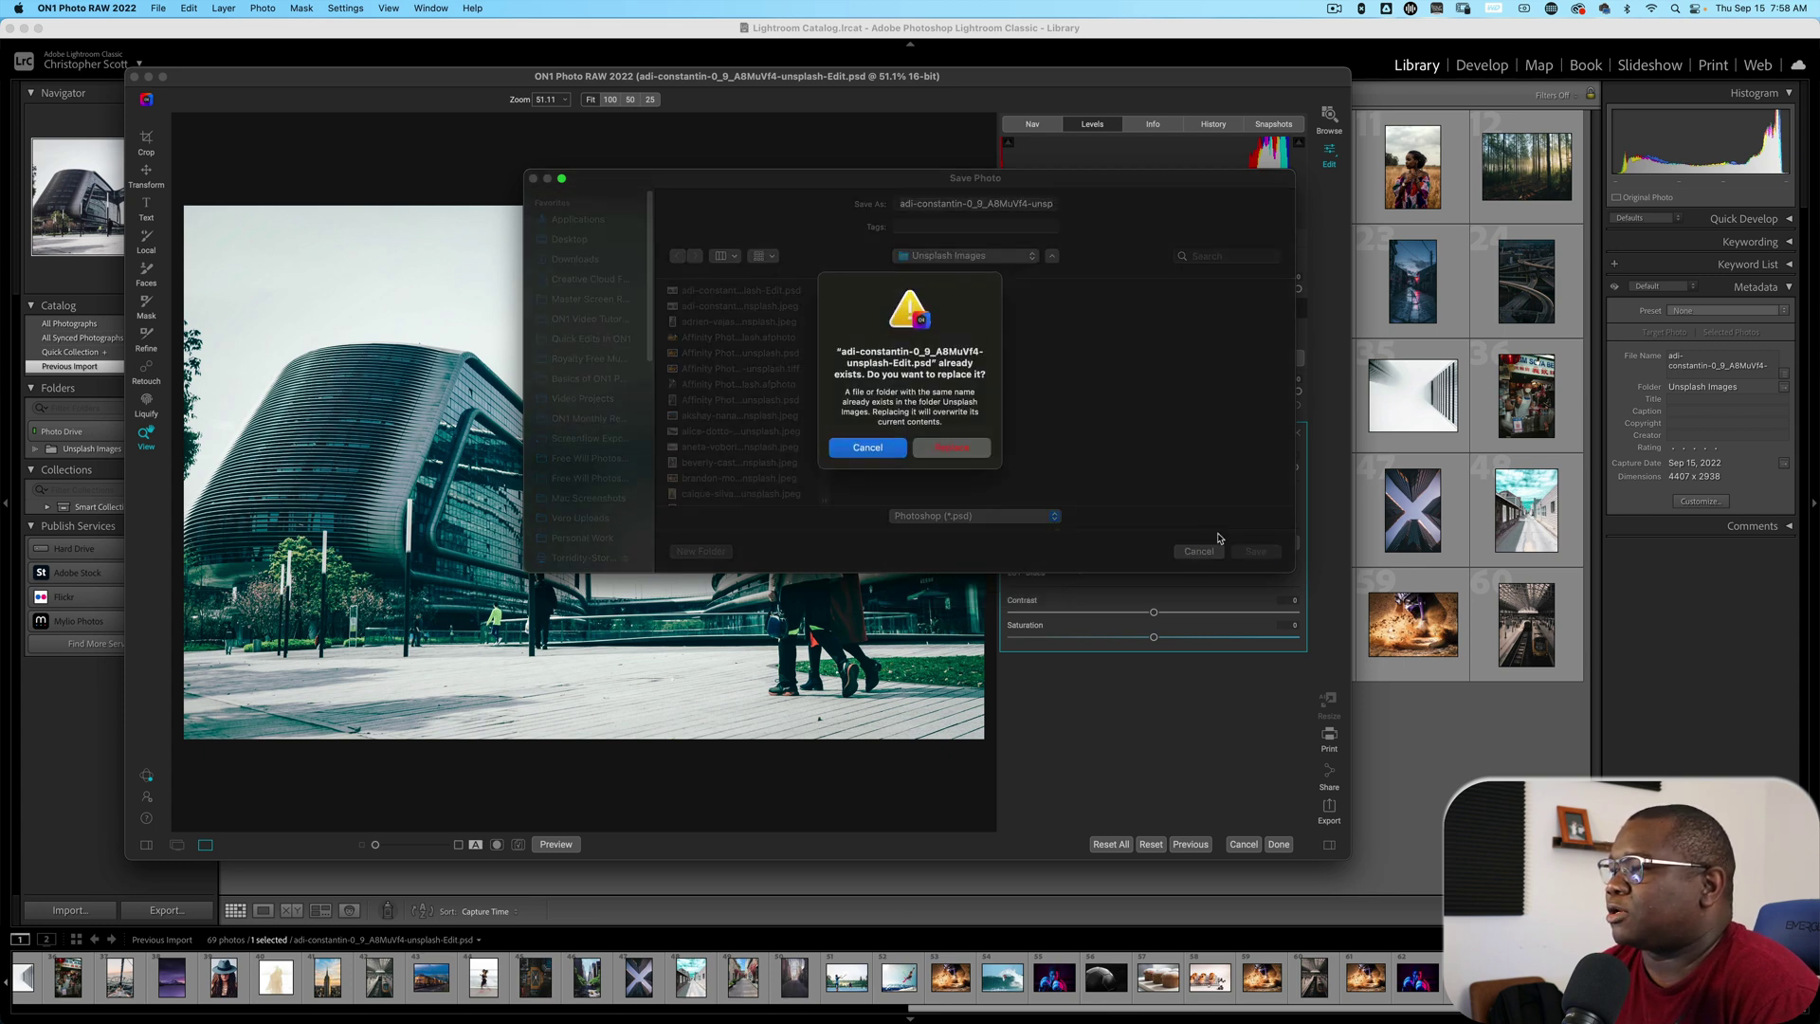
# Replace the existing -Edit.psd with the LUT-edited version
pyautogui.click(957, 445)
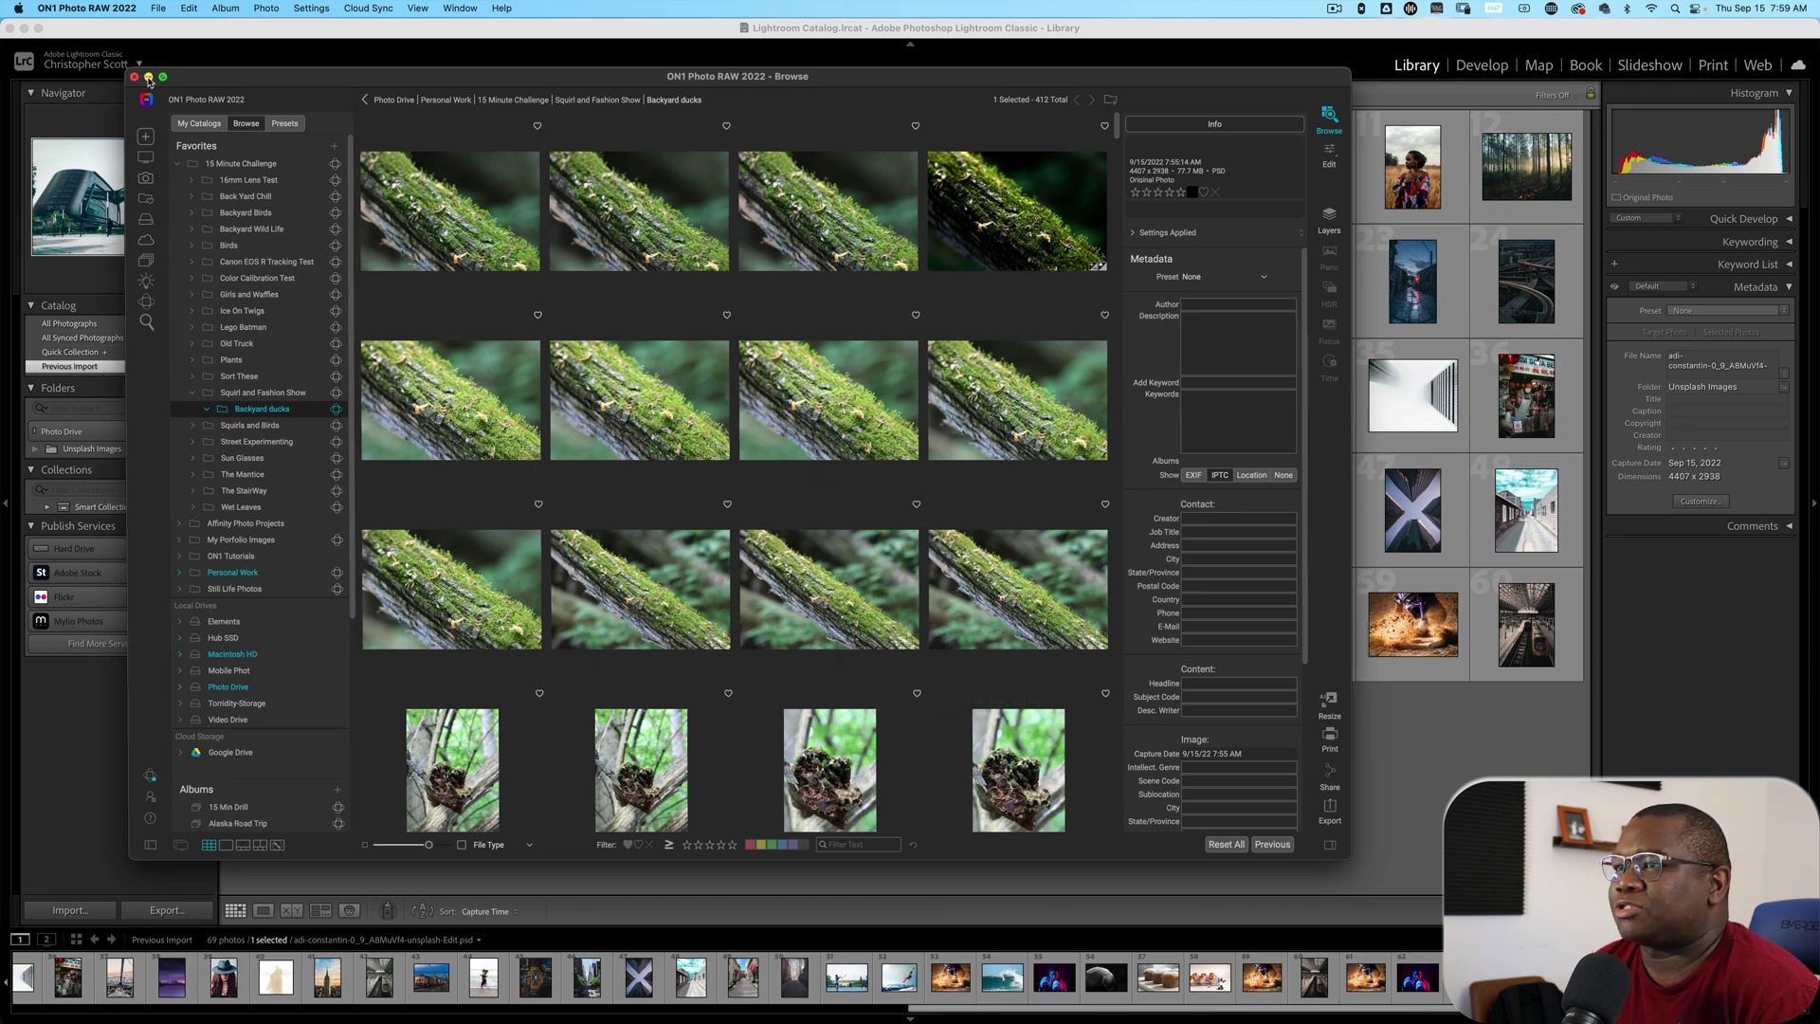
# Close ON1, return to Lightroom, and collapse the building photo's PSD and JPEG into one stack
pyautogui.click(139, 77)
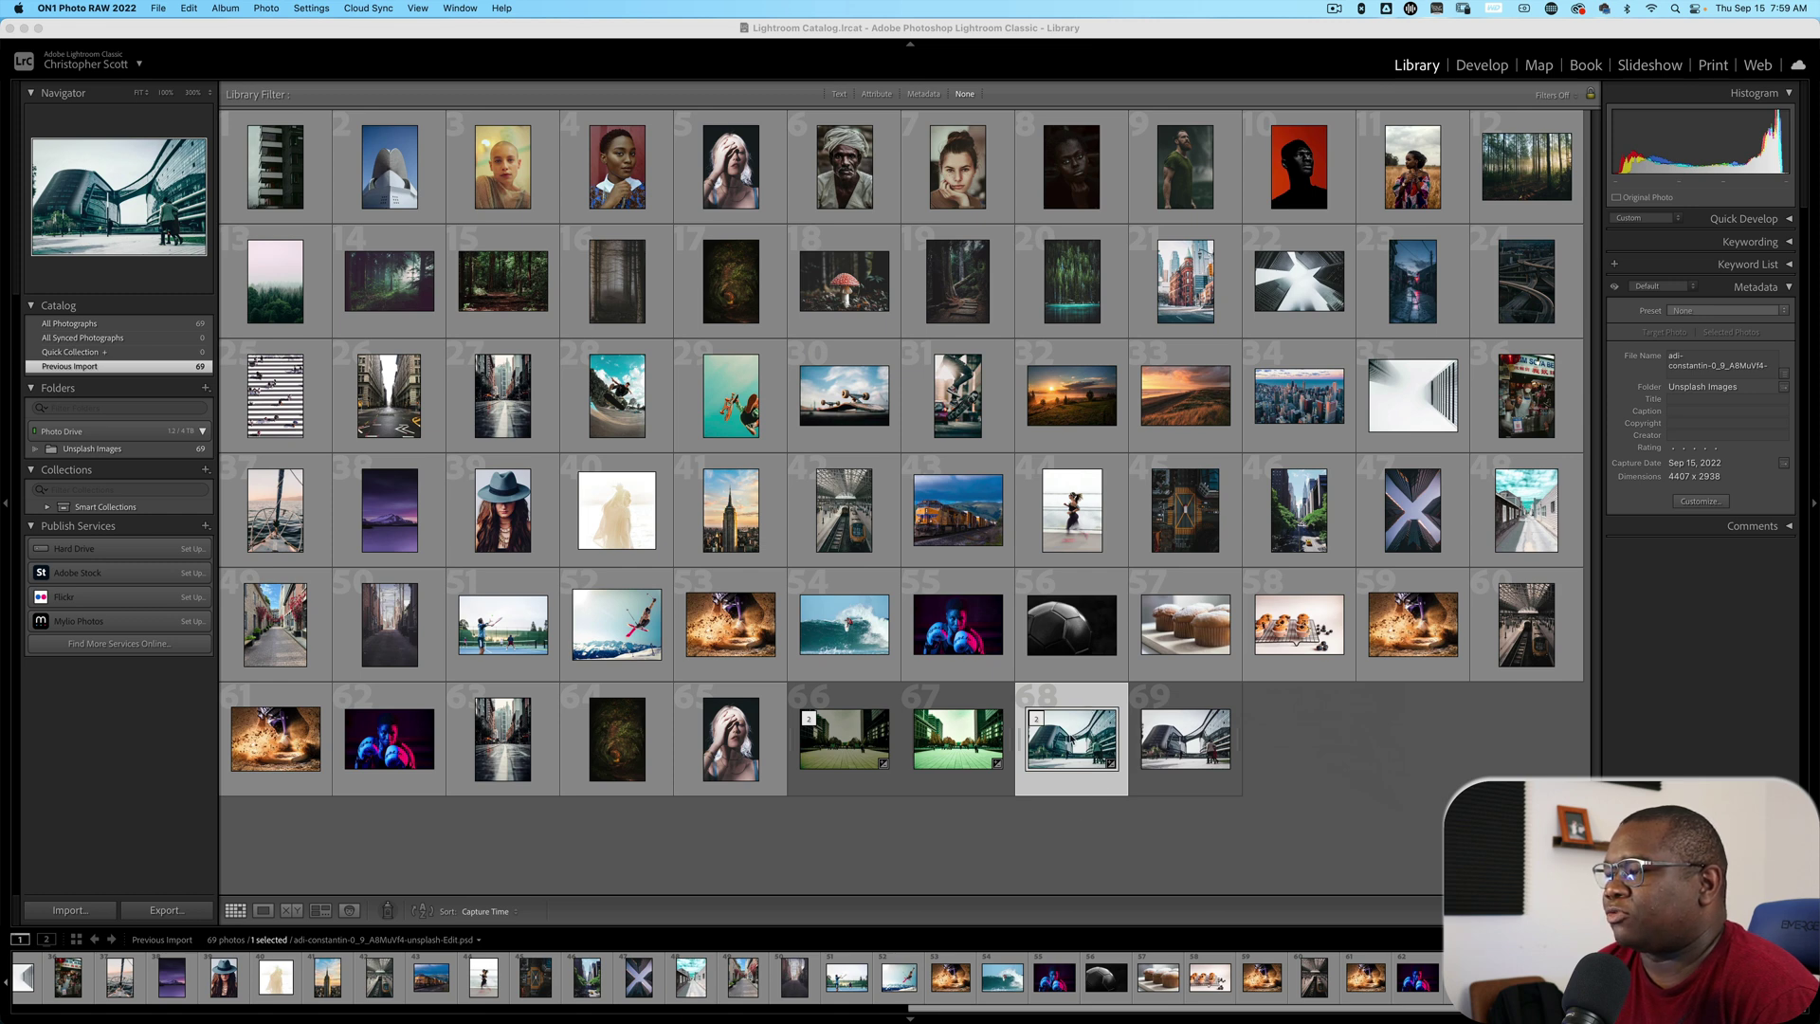
pyautogui.press('super+Tab')
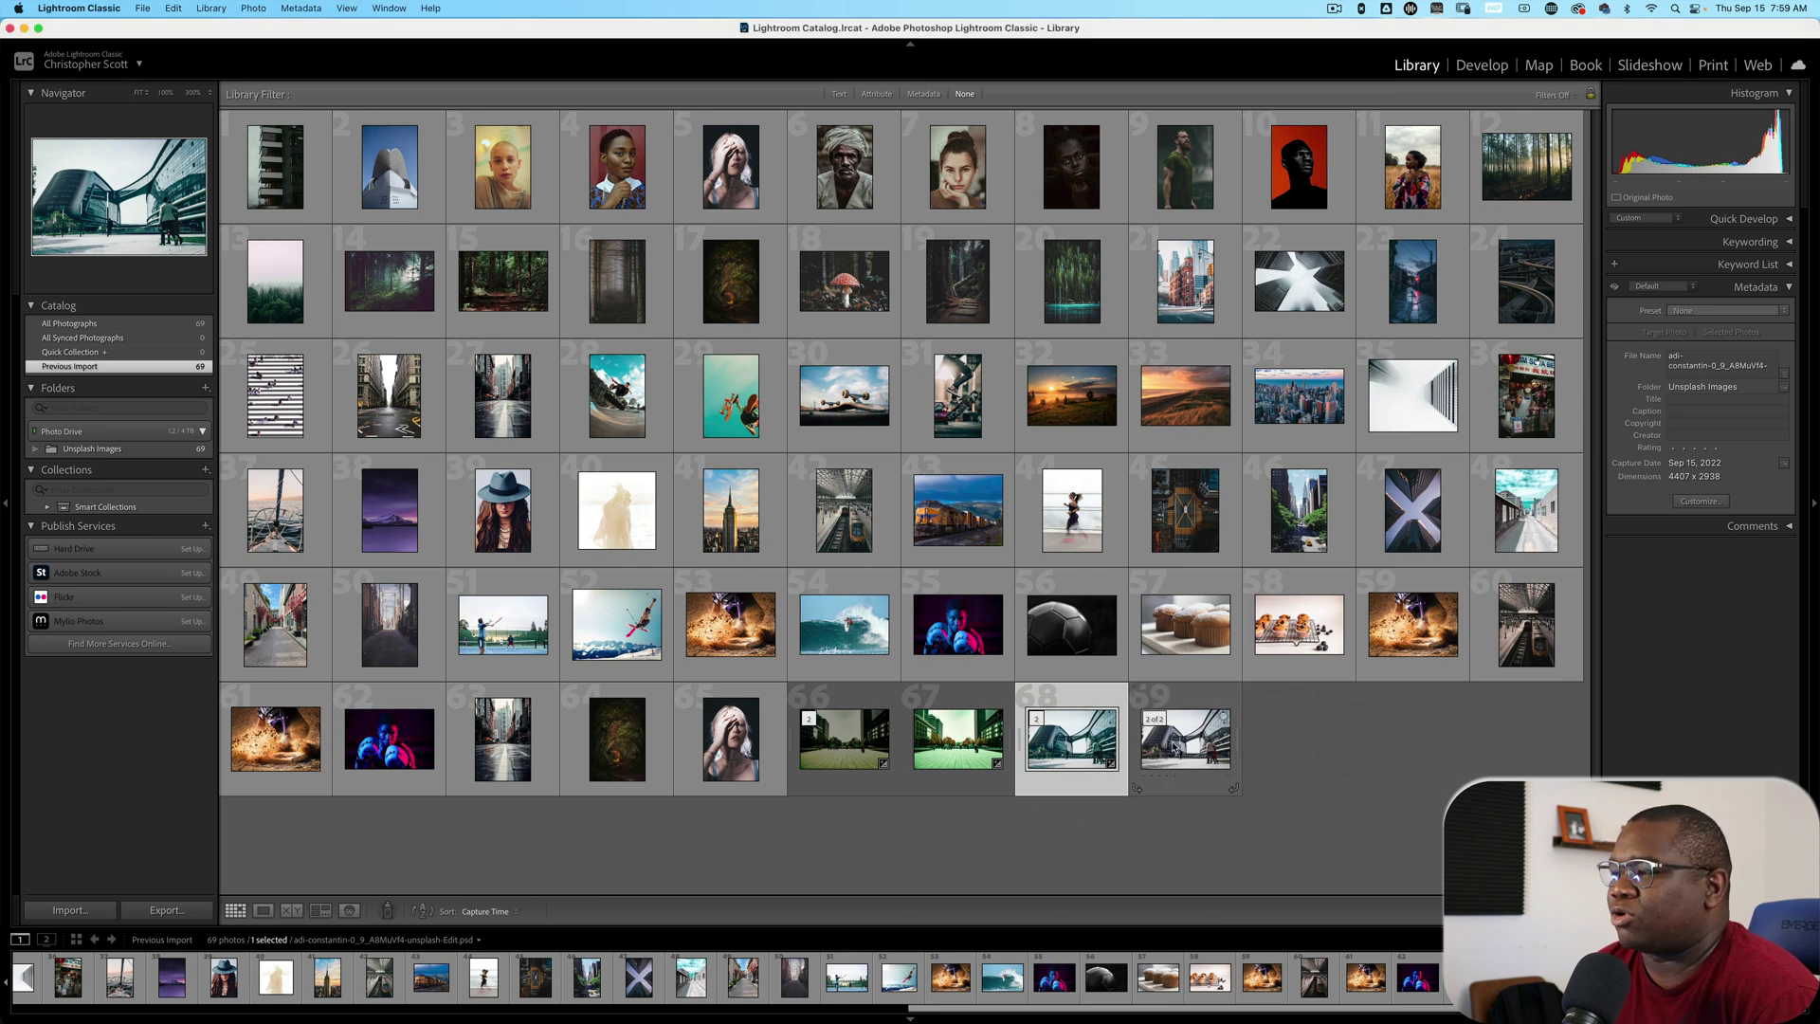
pyautogui.click(1172, 748)
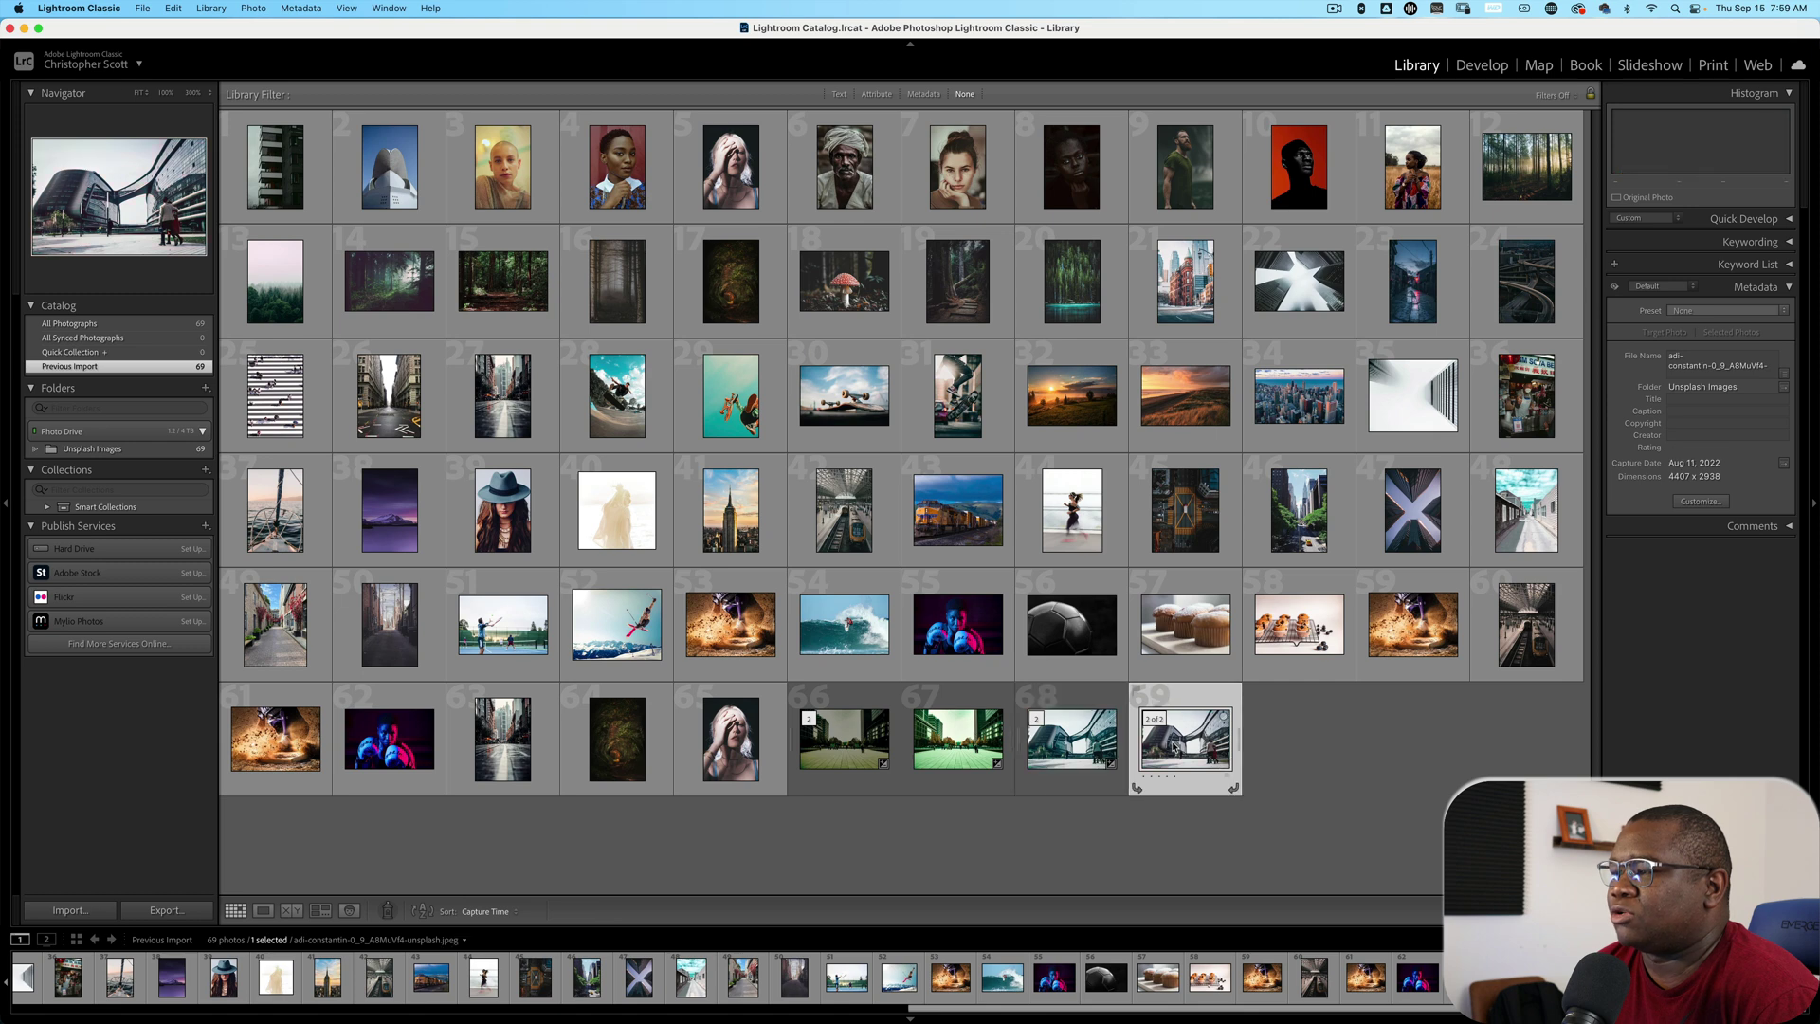
pyautogui.click(1040, 722)
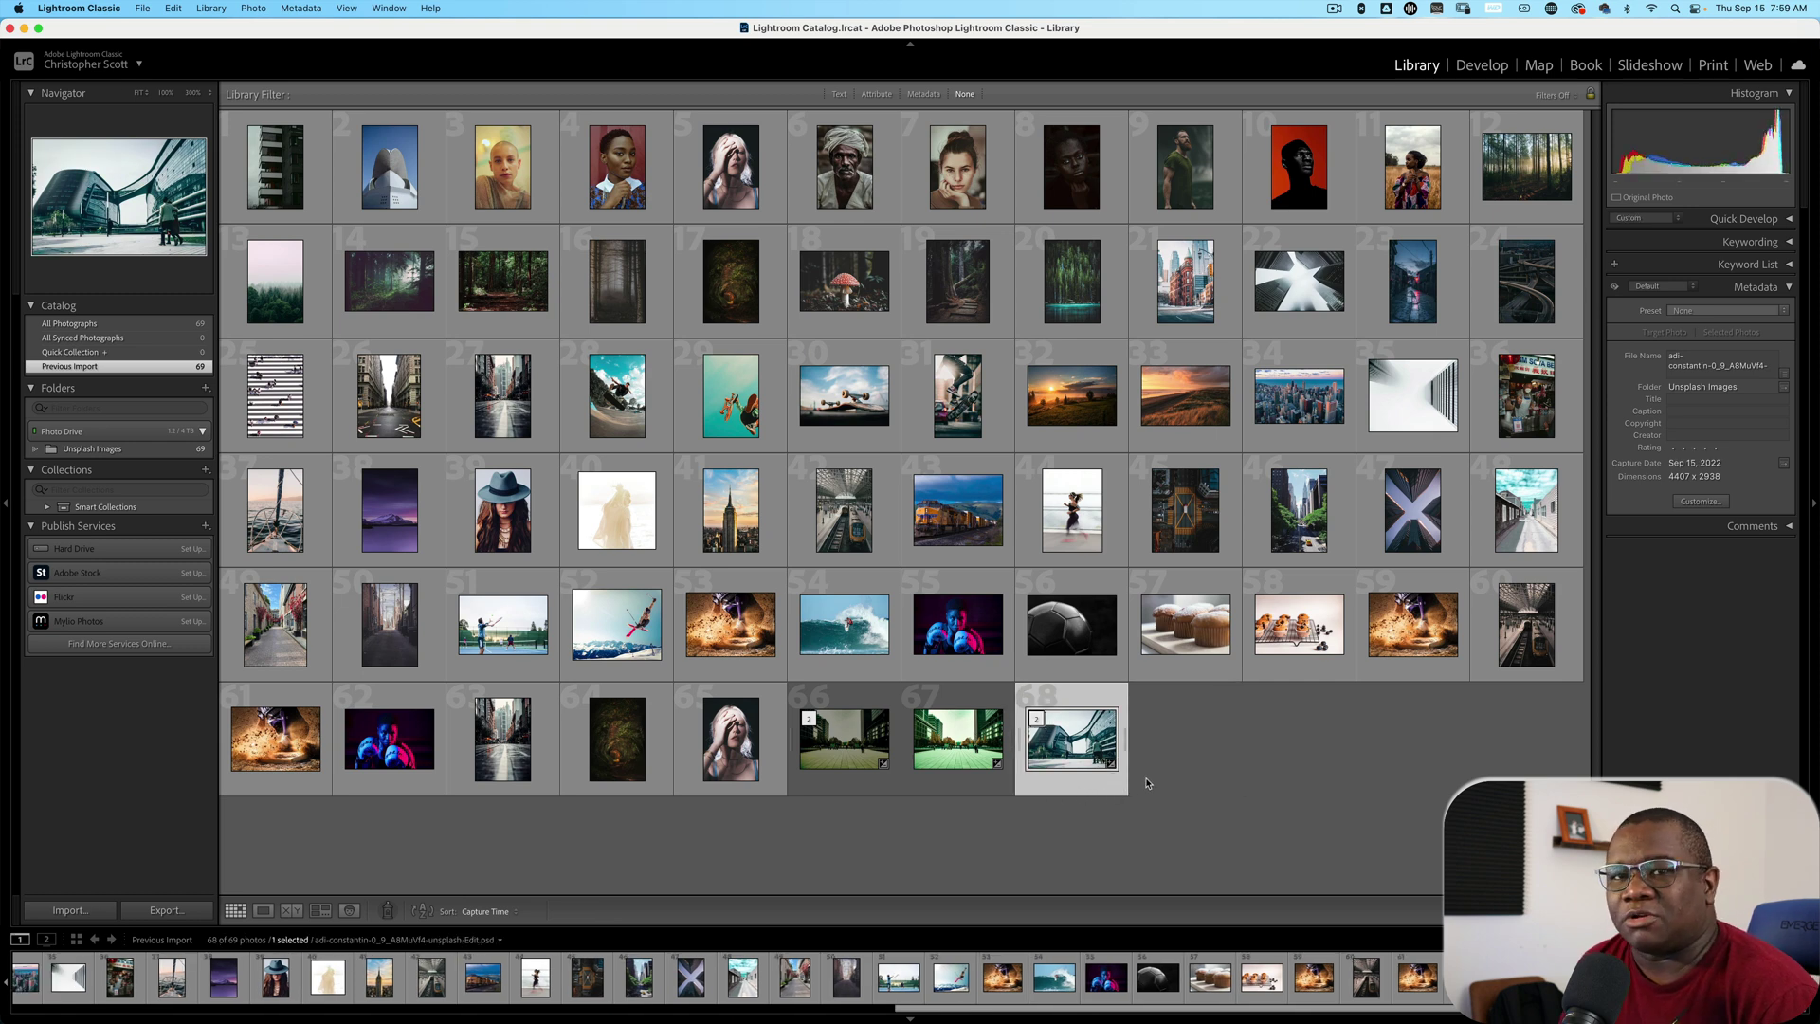